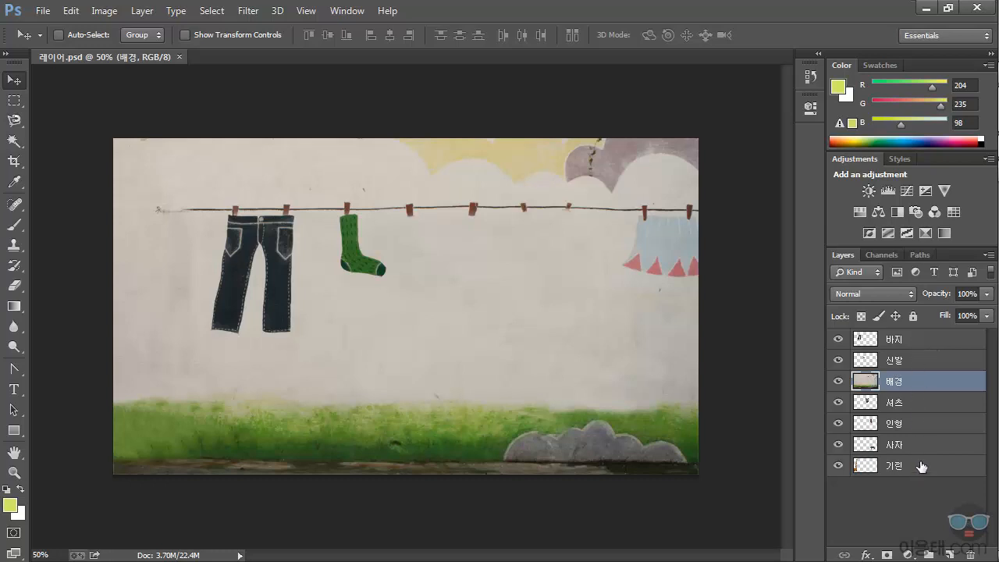
- Select each layer in turn from 바지 at the top of the stack to 기린 at the bottom
left_click(919, 345)
left_click(926, 363)
left_click(926, 384)
left_click(928, 403)
left_click(927, 426)
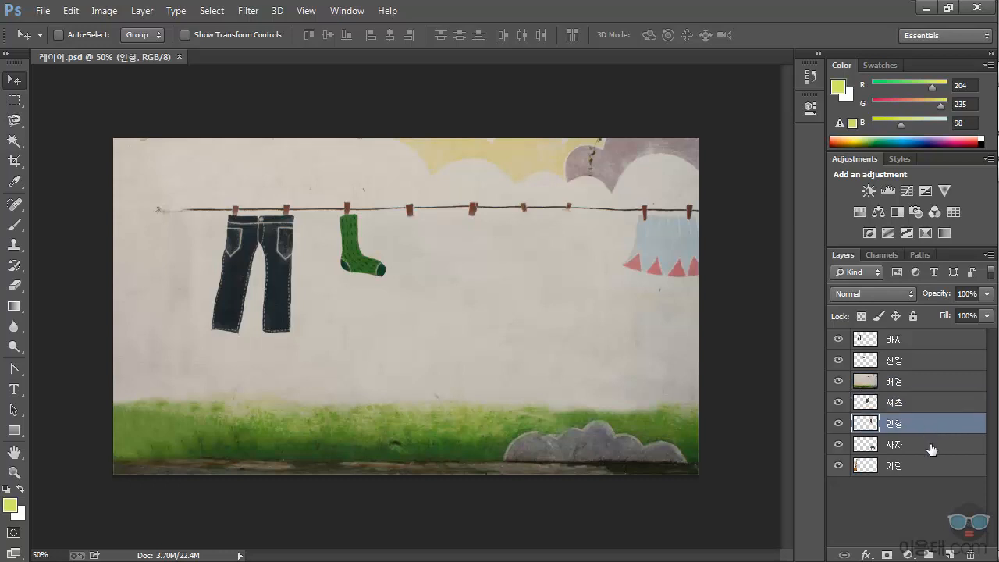
left_click(932, 447)
left_click(943, 470)
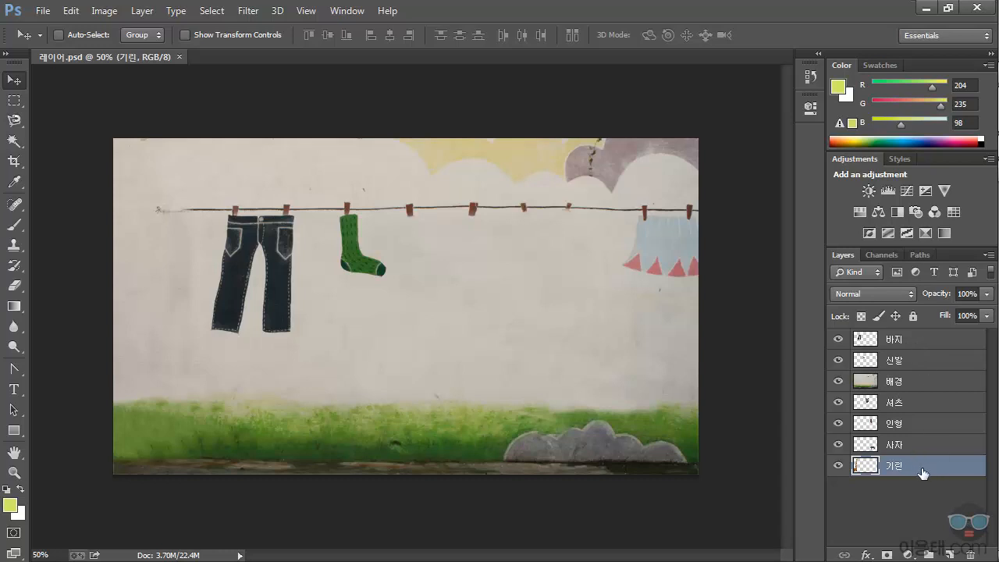
- Move the 배경 layer to the bottom of the layer stack and the 기린 layer to the top
left_click(902, 385)
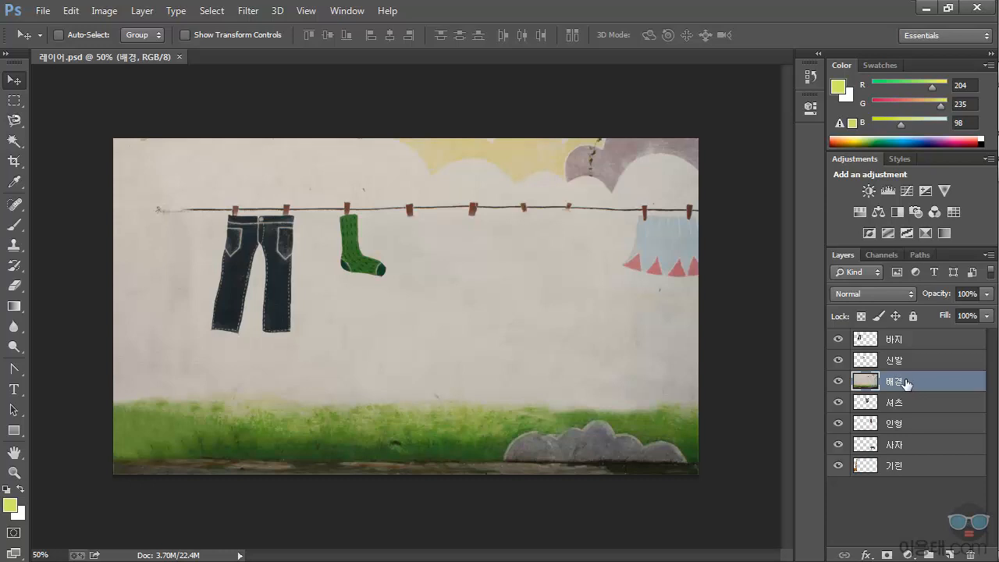
left_click_drag(906, 383, 914, 480)
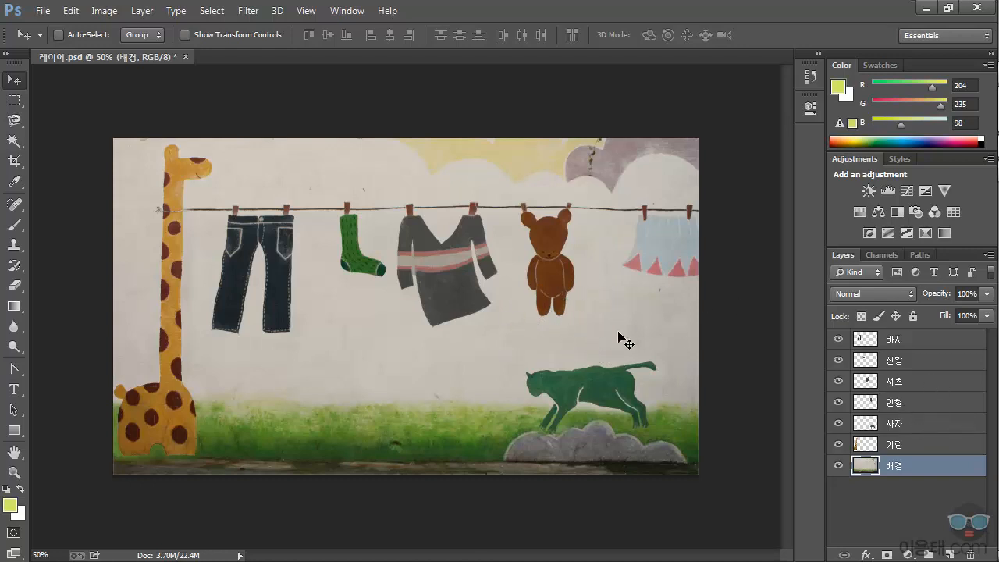
left_click(915, 448)
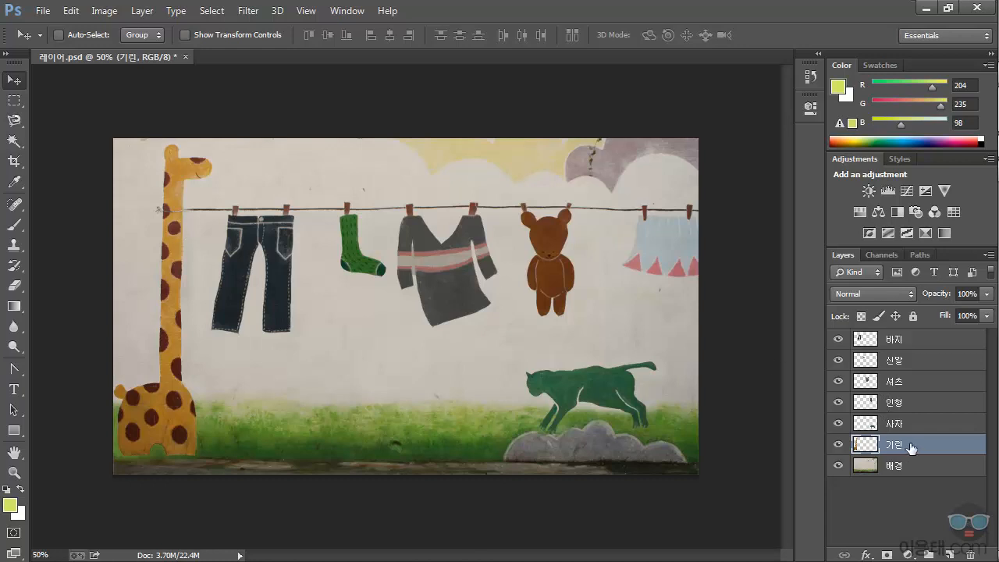
left_click_drag(911, 447, 908, 337)
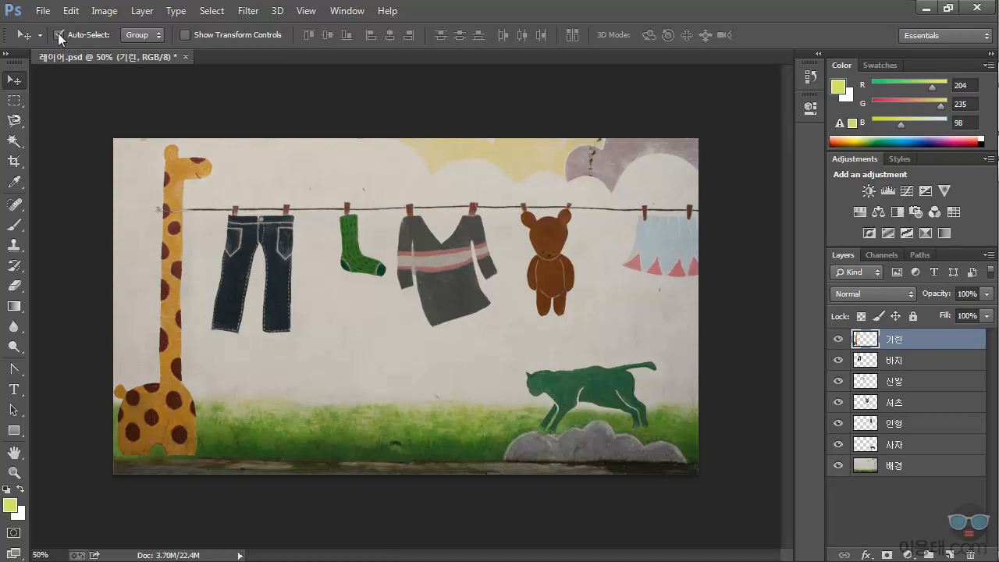
- Turn on Auto-Select and pick the trousers, sock and giraffe on the canvas to select their layers
left_click(919, 366)
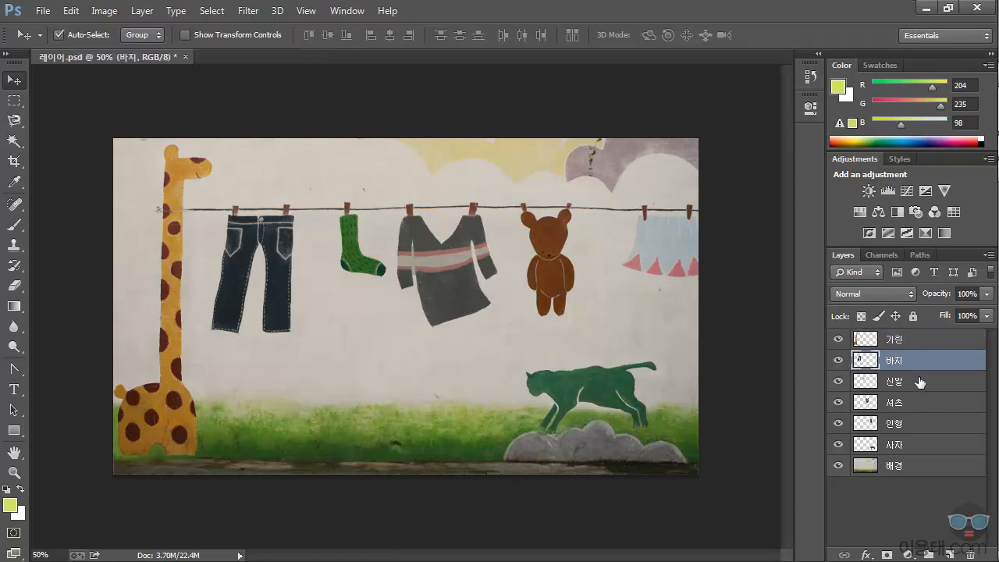
left_click(920, 381)
left_click(918, 340)
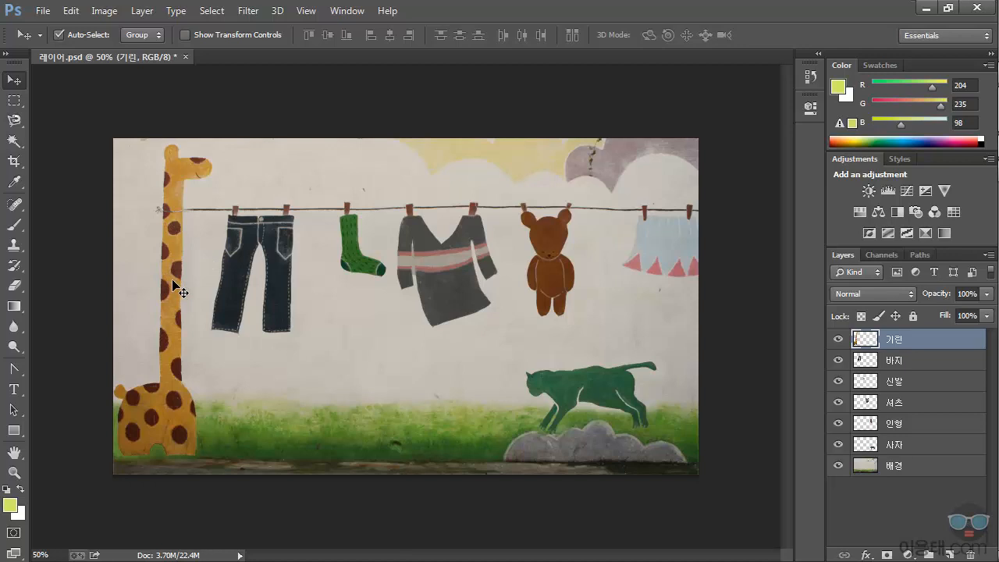
left_click(234, 272)
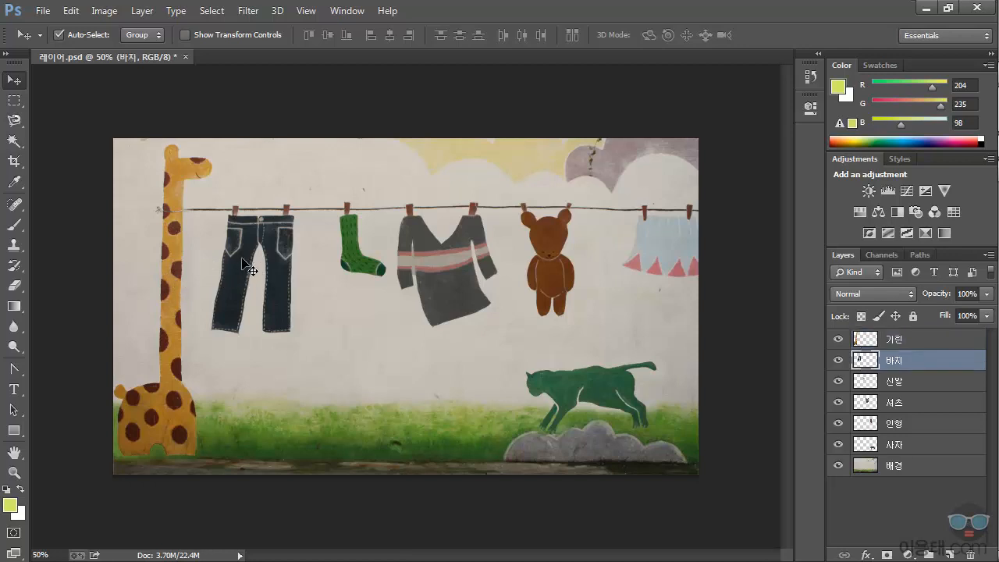
left_click(355, 262)
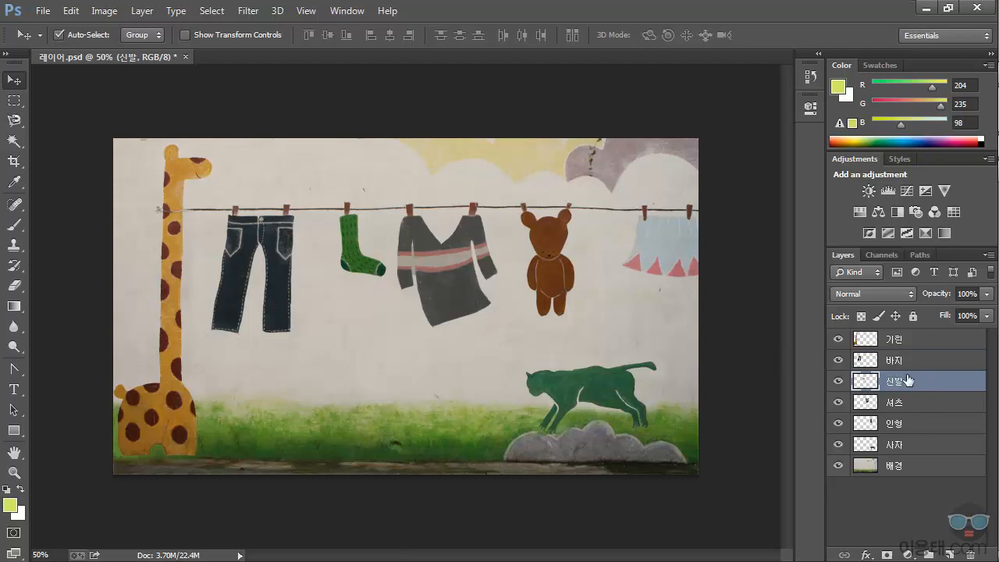
left_click(172, 258)
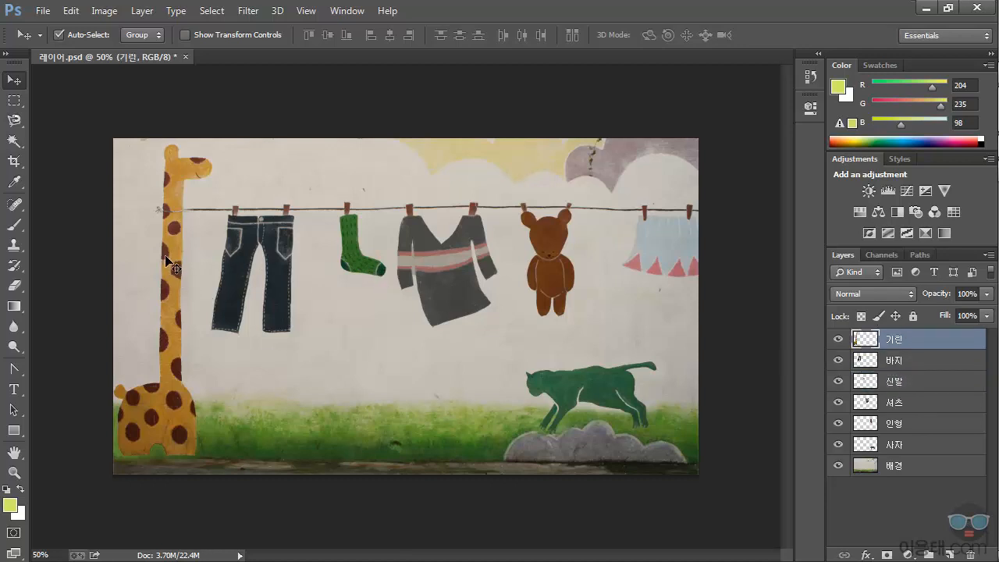
- Toggle the visibility of the 배경 layer several times, leaving it hidden
left_click(839, 466)
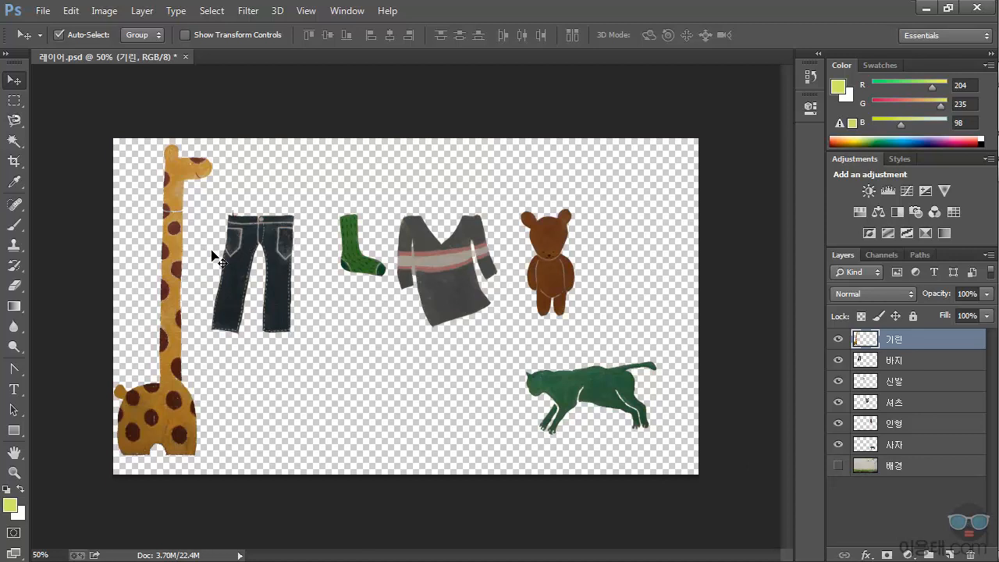
left_click(838, 467)
left_click(846, 467)
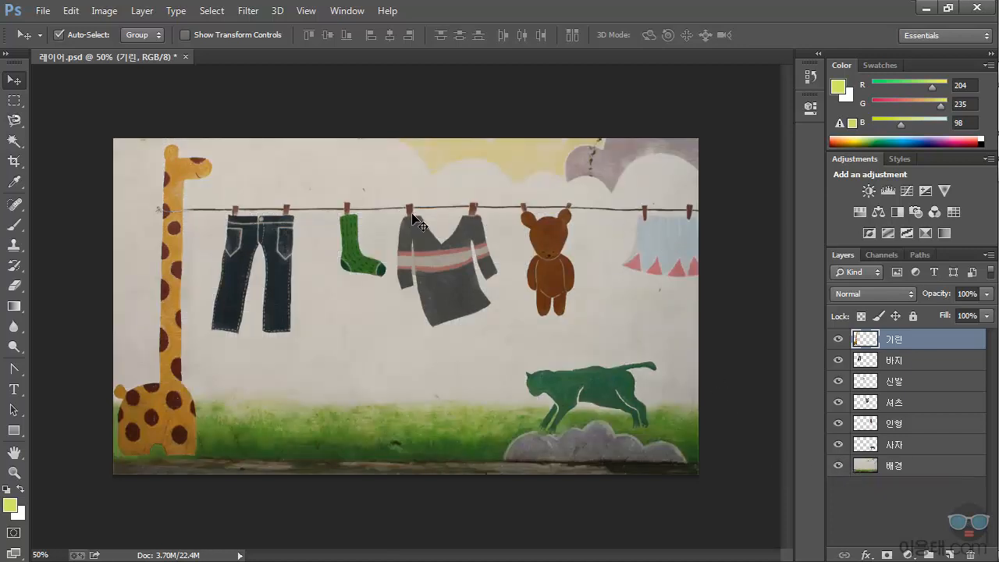
left_click(851, 467)
left_click(847, 468)
left_click(846, 467)
left_click(846, 467)
left_click(846, 467)
left_click(840, 467)
left_click(840, 467)
left_click(840, 467)
left_click(840, 466)
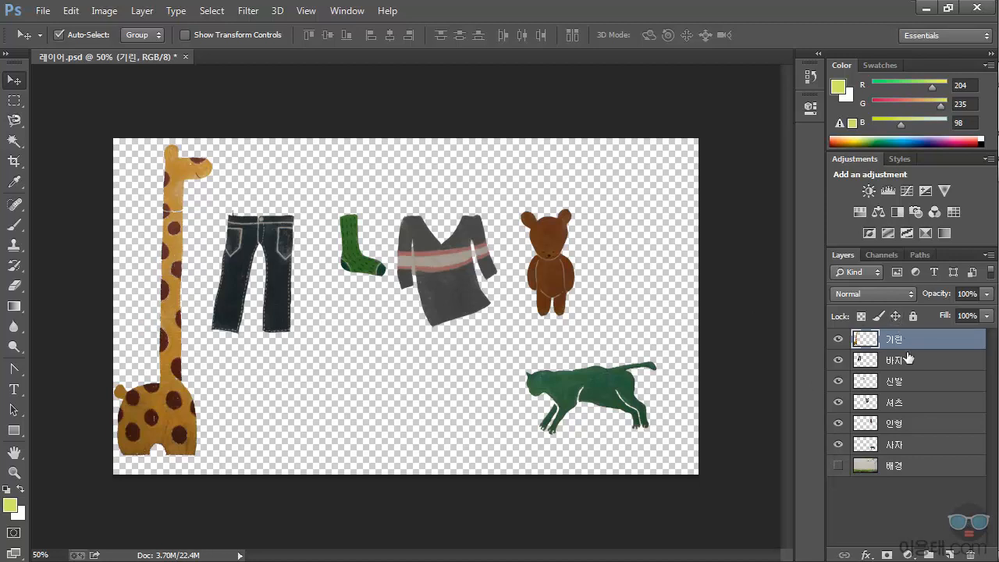
- Select the trousers on the canvas, clear the layer selection on an empty area, and select the giraffe
left_click(288, 295)
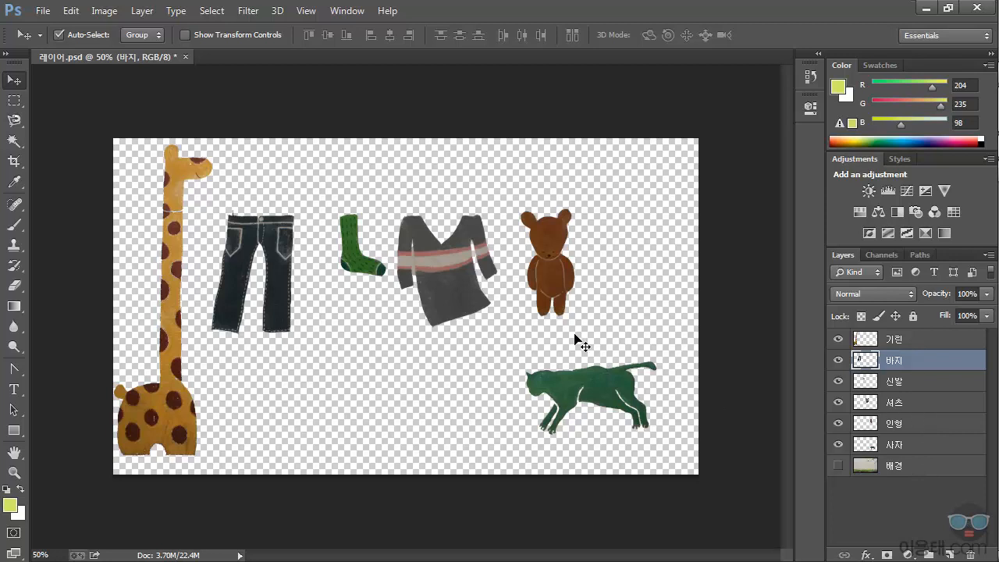
left_click(373, 385)
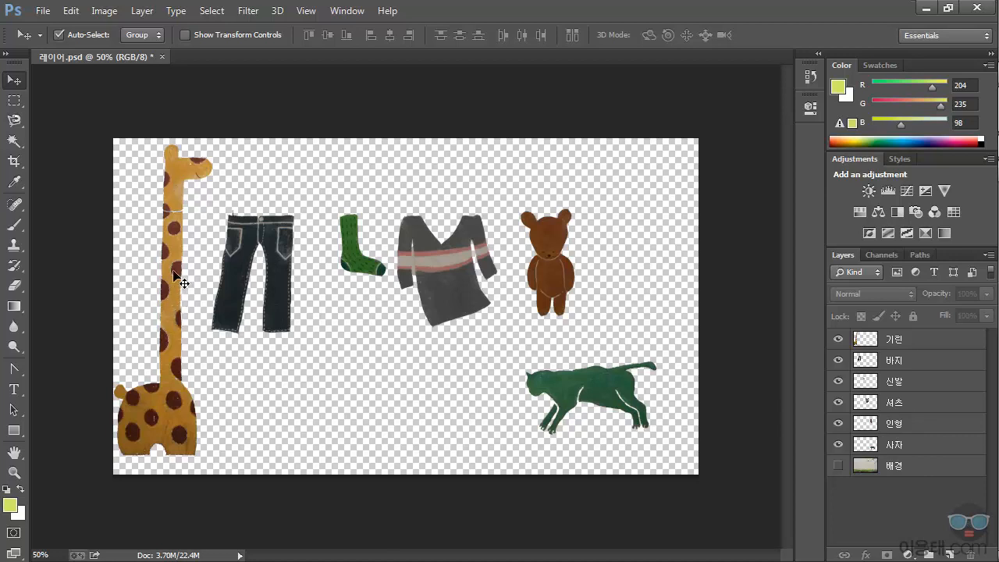
left_click(173, 301)
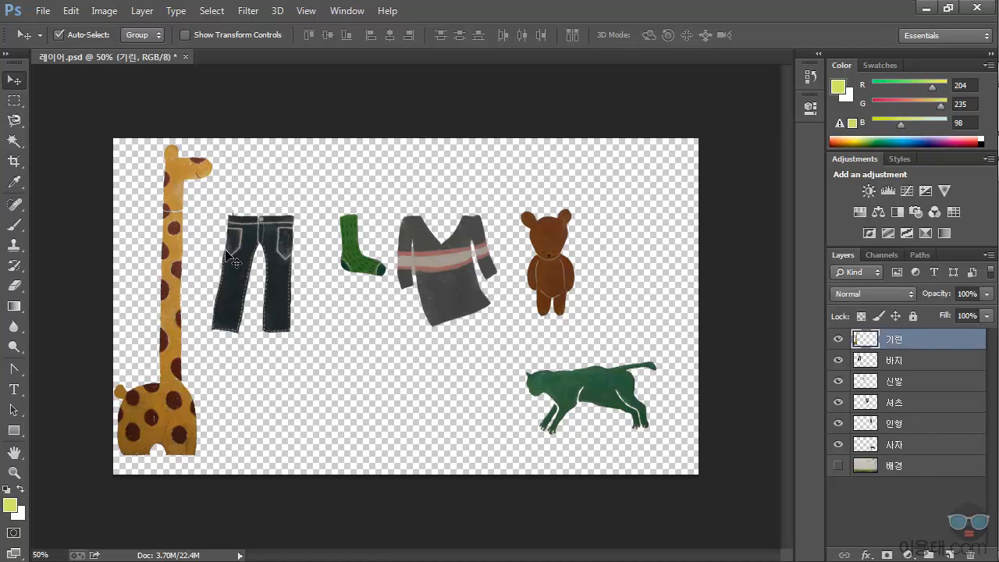
- With Auto-Select off, move the giraffe over the sweater and place the 기린 layer directly above 셔츠
left_click(58, 34)
left_click_drag(171, 268, 450, 273)
left_click_drag(907, 345, 924, 399)
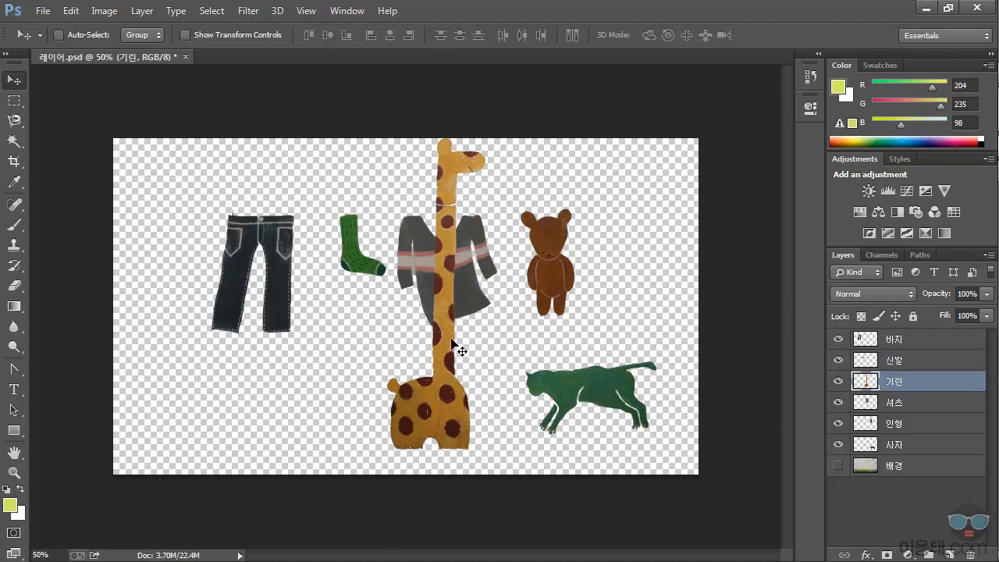
- Move the giraffe over the trousers and raise the 기린 layer to the top of the stack
left_click_drag(453, 354, 275, 331)
left_click_drag(903, 382, 906, 339)
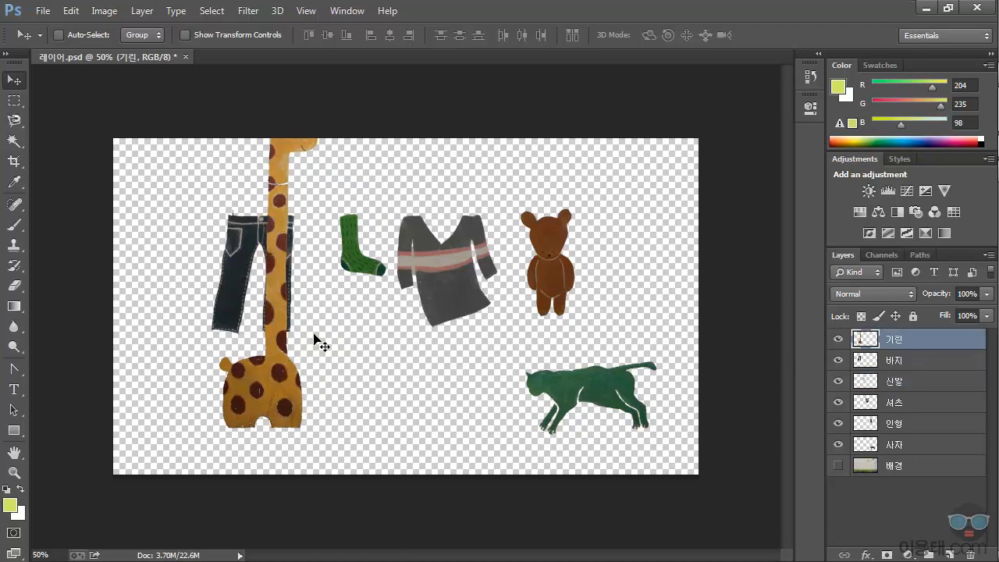
left_click_drag(279, 328, 273, 362)
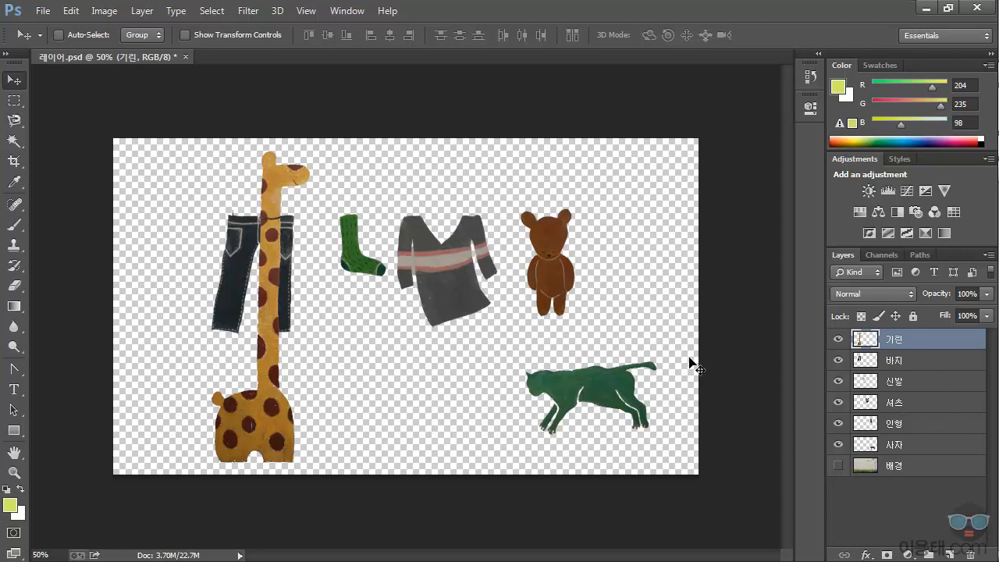
- Move the giraffe back to the clothesline's left end and show the 배경 layer again
left_click_drag(272, 396, 197, 396)
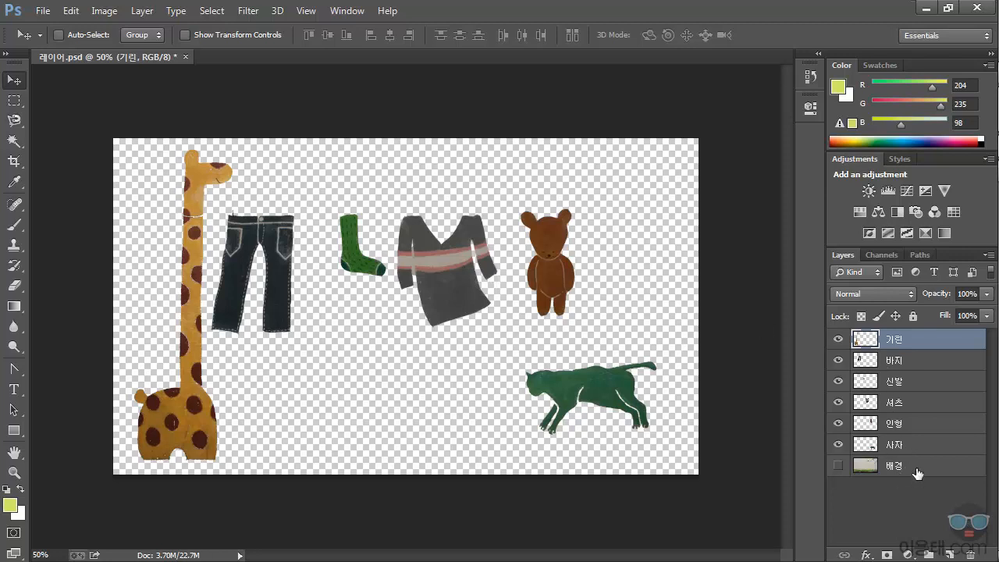
left_click(839, 466)
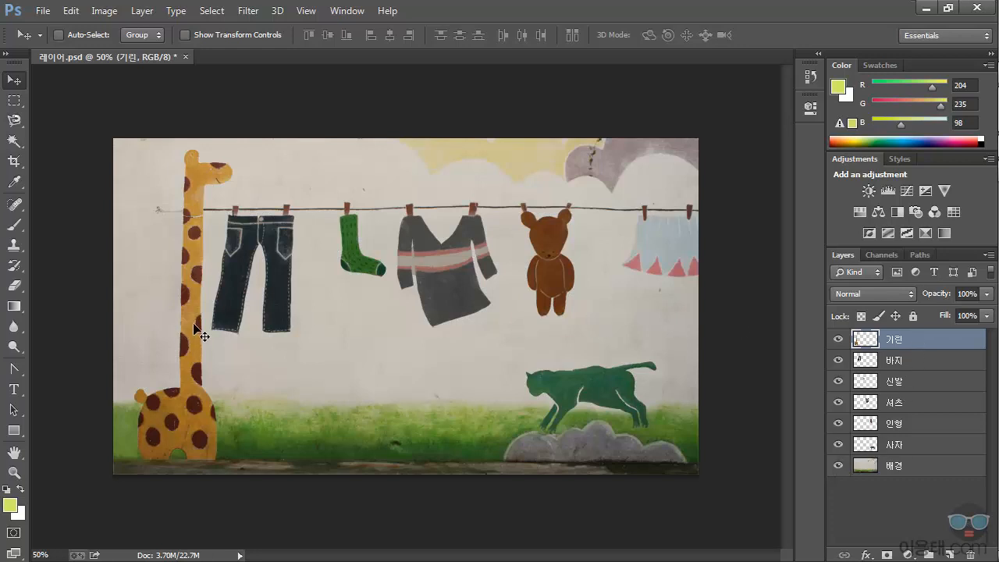
mouse_move(193, 328)
left_mouse_down()
mouse_move(183, 319)
mouse_move(163, 325)
mouse_move(180, 334)
left_mouse_up()
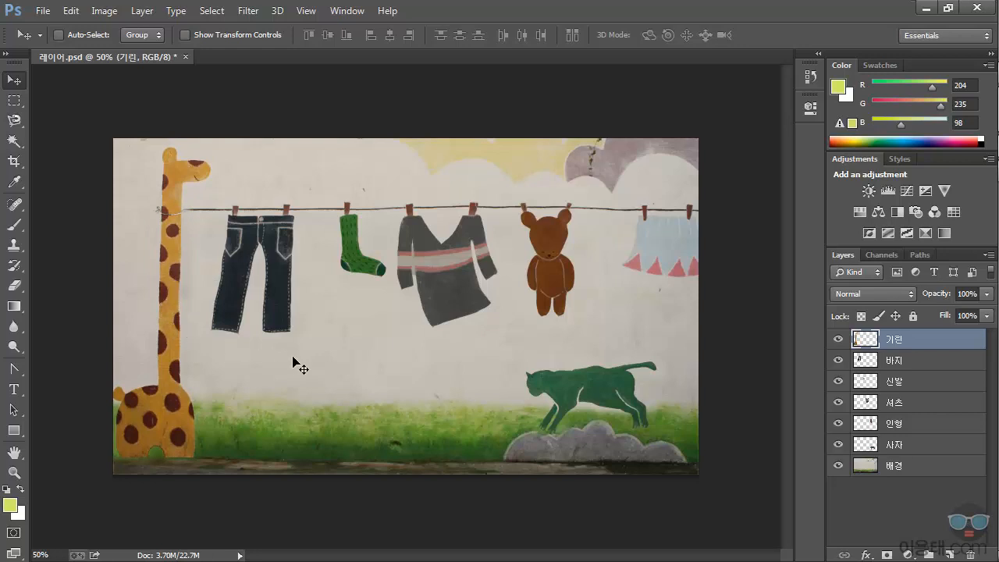
- Nudge the giraffe slightly up and to the right until it lines up with the clothesline's left end
key("Up")
key("Up")
key("Up")
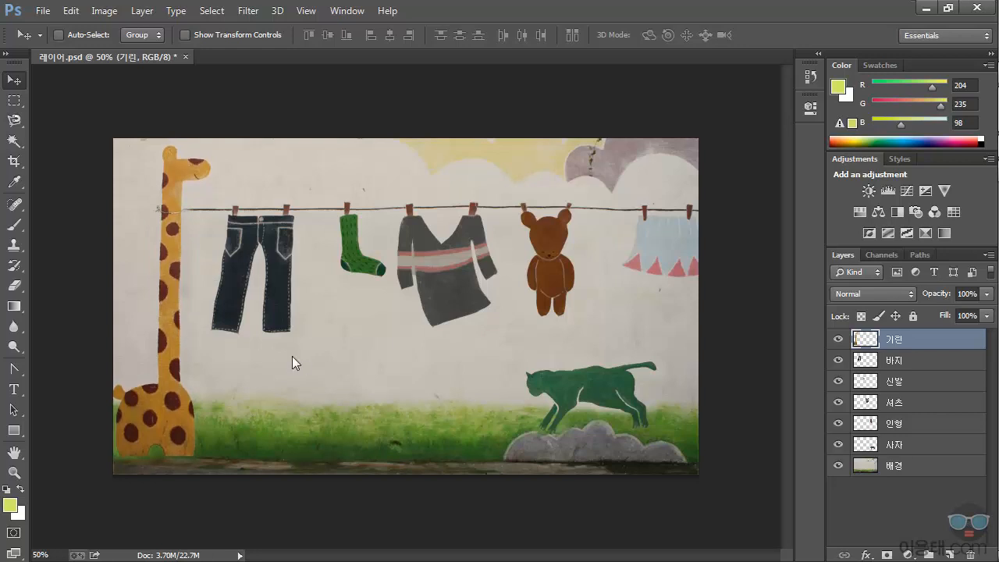
key("Right")
key("Up")
key("Up")
key("Down")
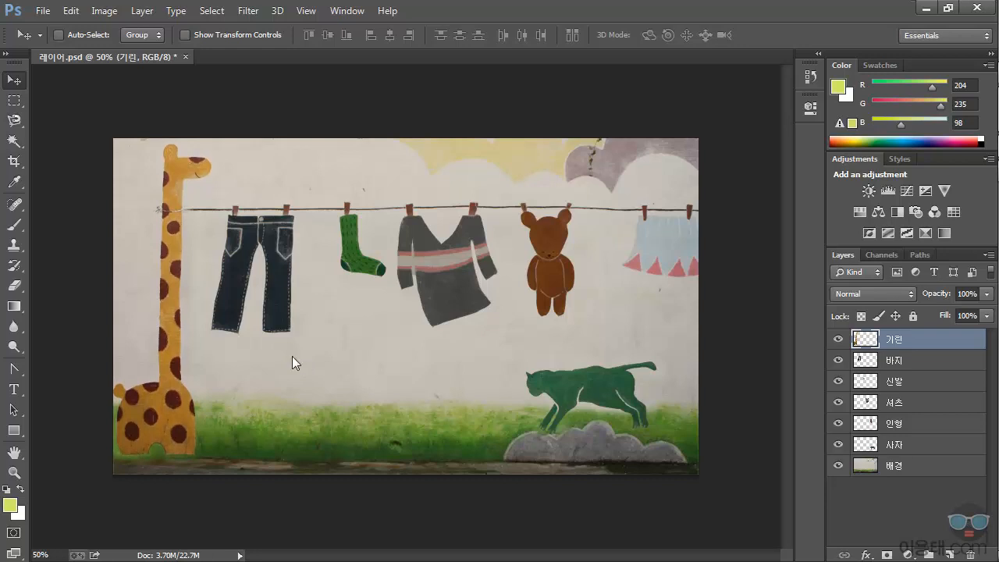
key("Up")
key("Right")
key("Down")
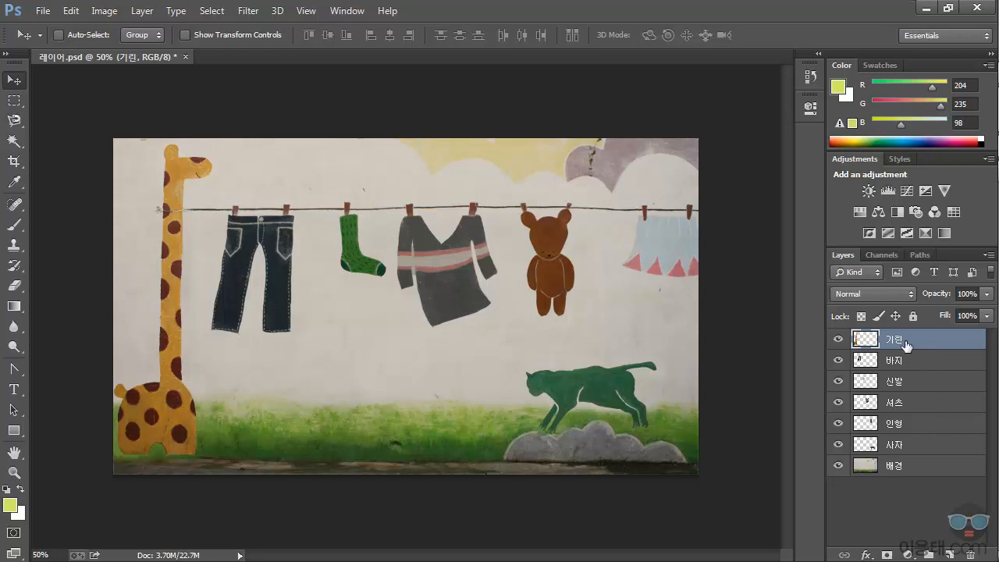
- Group the four layers from 기린 through 셔츠 into a new group named 그룹 with color None
left_click(910, 403, "shift")
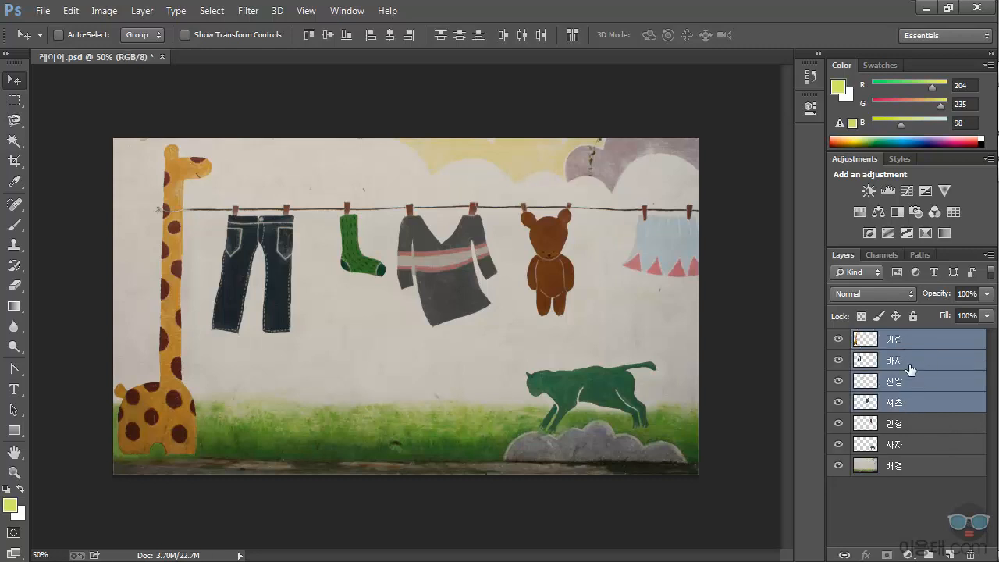
right_click(966, 344)
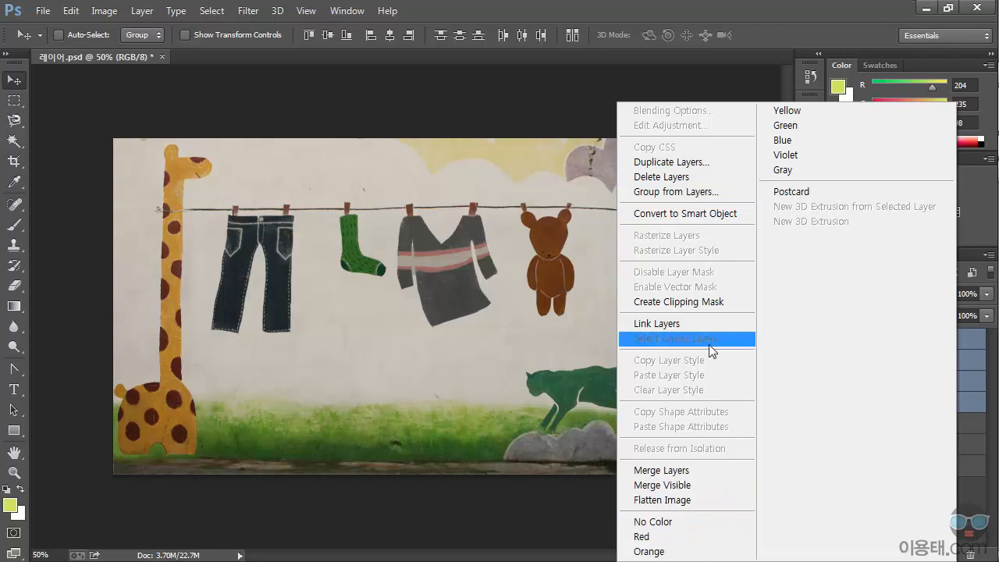
left_click(674, 193)
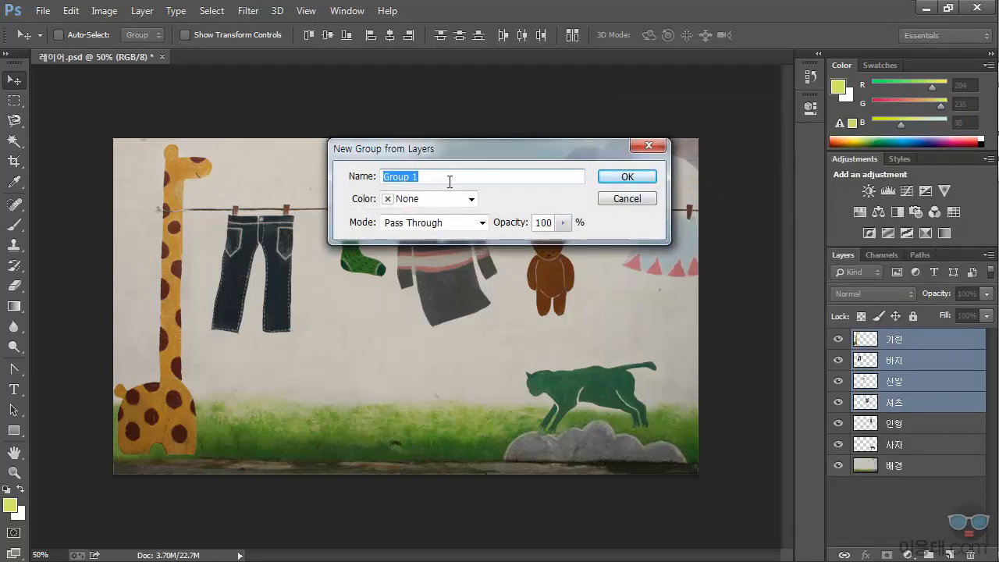
type("r")
type("룹")
left_click(472, 199)
left_click(558, 200)
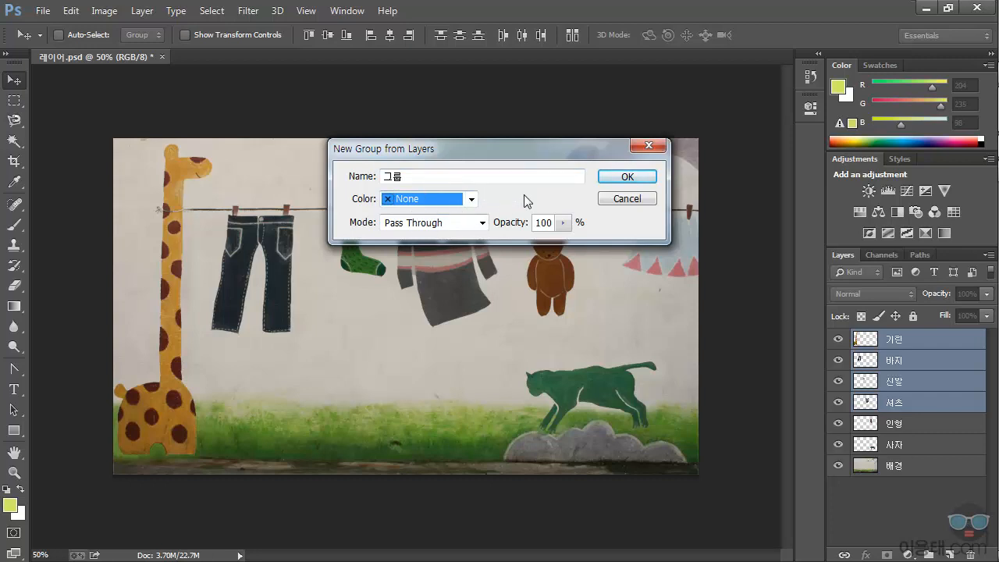
left_click(638, 181)
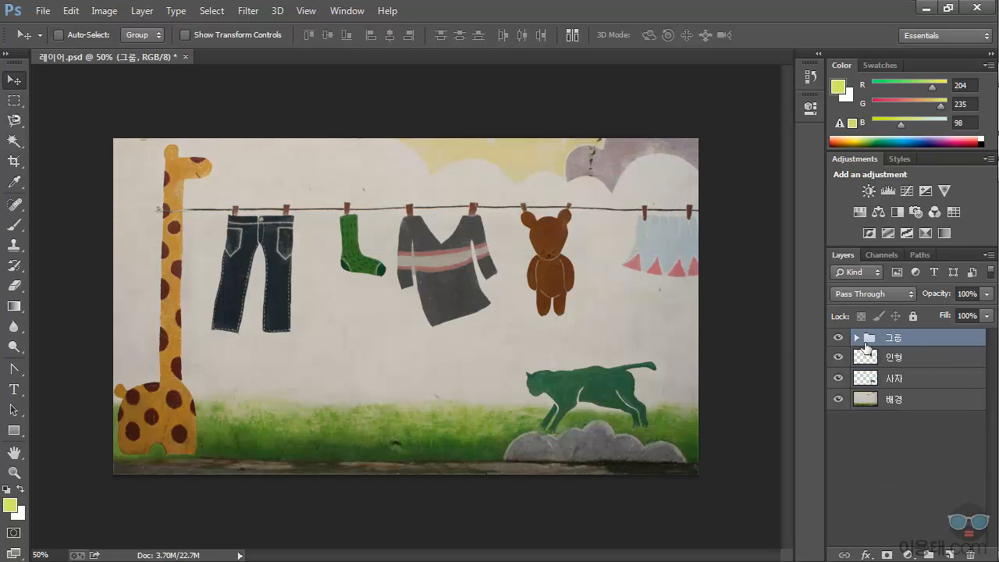
- Expand the 그룹 group, collapse and reopen it, and select the 기린 layer inside
left_click(856, 338)
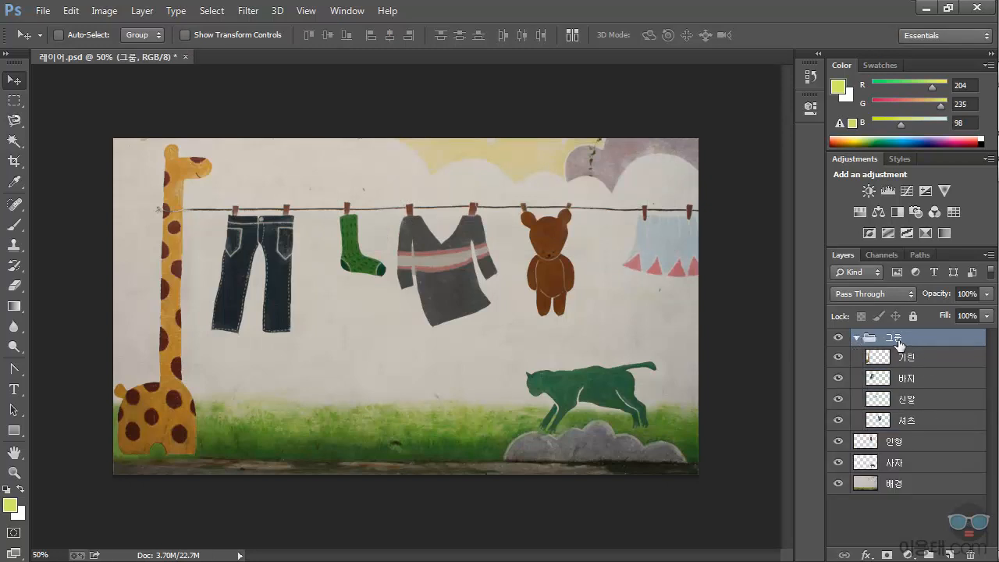
left_click(857, 337)
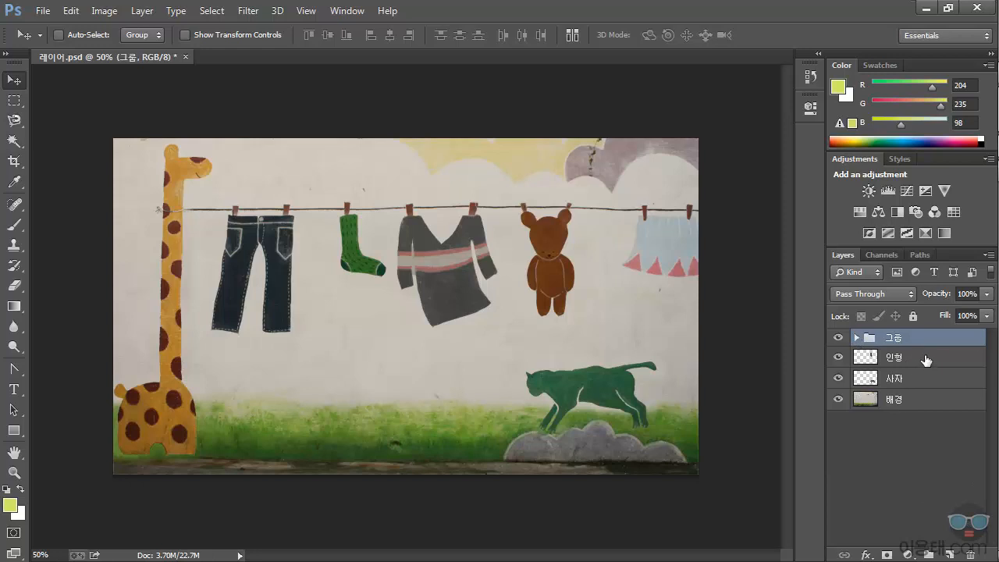
left_click(857, 337)
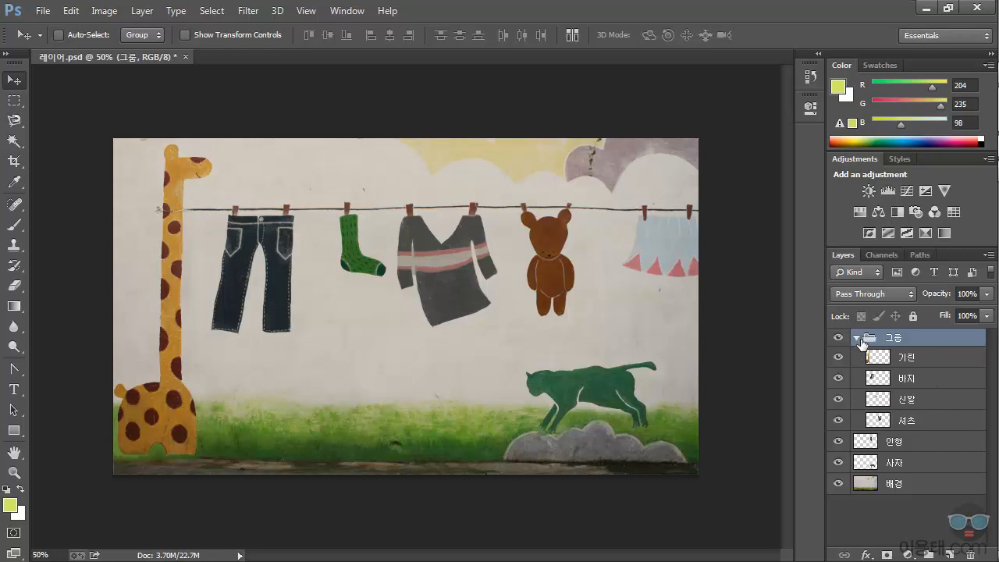
left_click(910, 361)
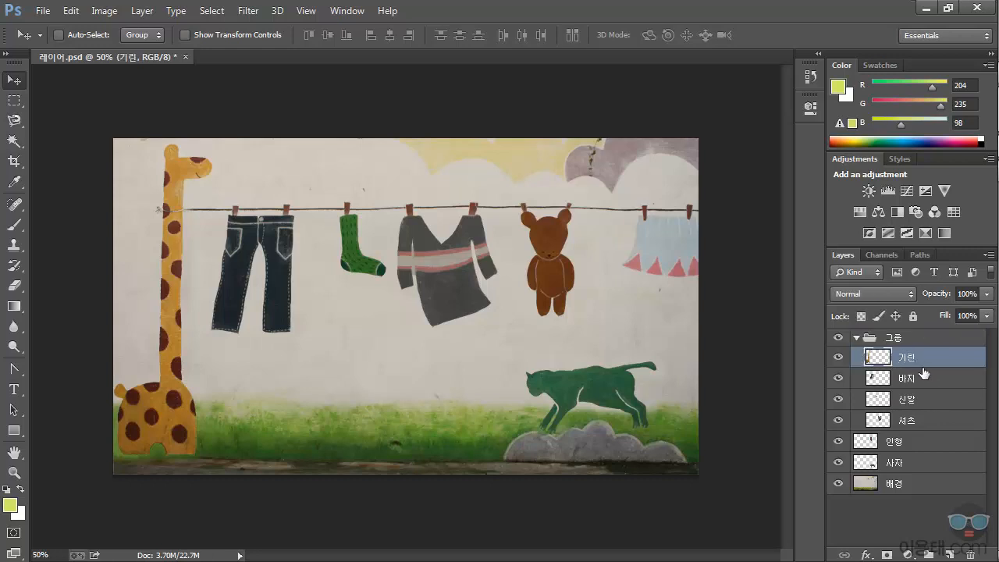
- Move the 기린, 바지, 신발 and 셔츠 layers out of the 그룹 group and delete the empty group
left_click(925, 424, "shift")
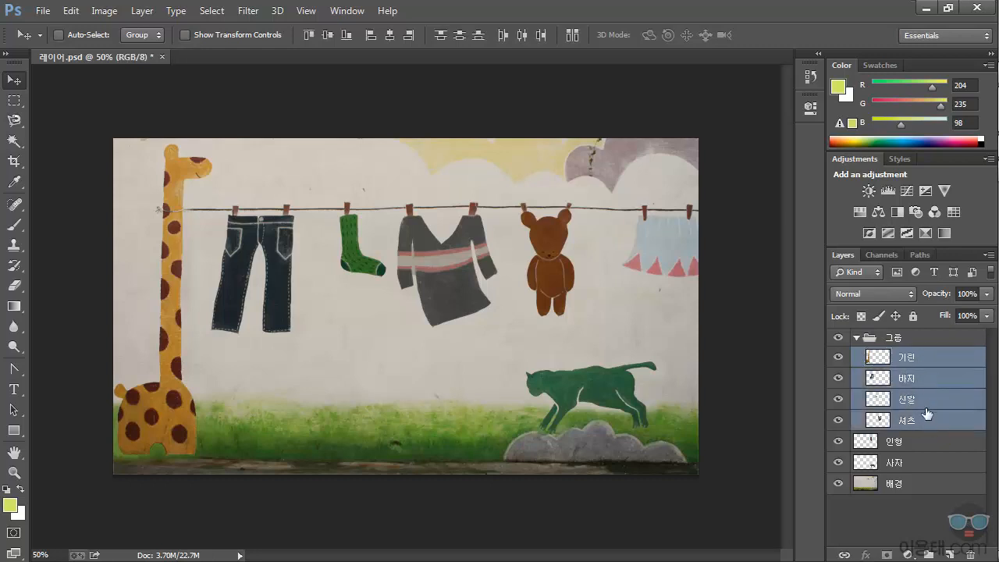
left_click_drag(919, 361, 917, 336)
left_click(904, 497)
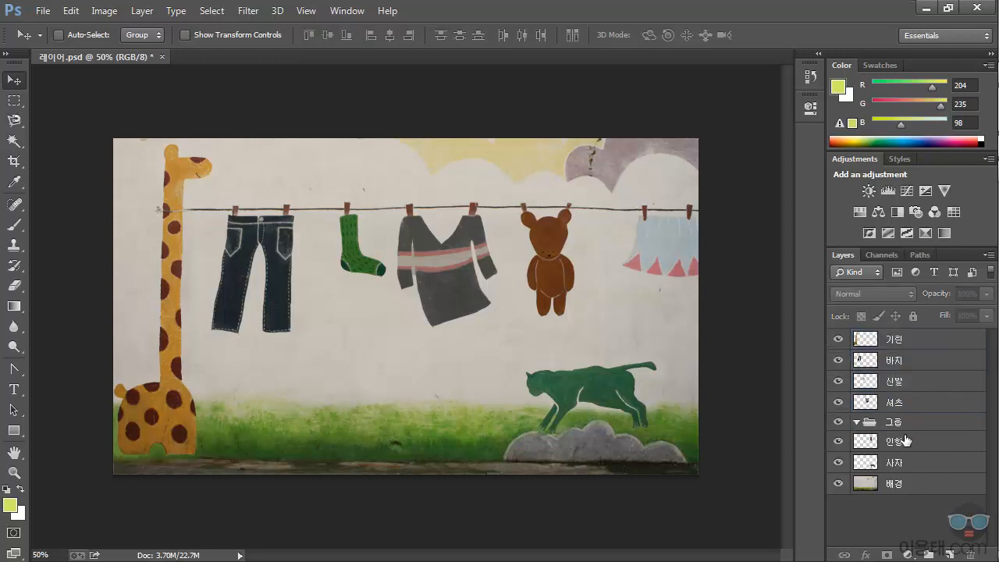
left_click(907, 424)
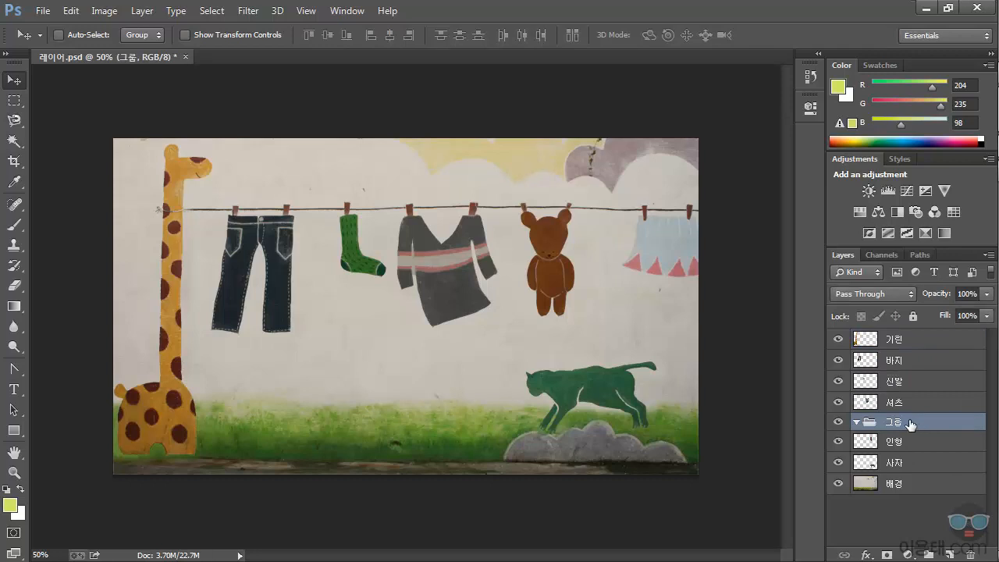
left_click_drag(909, 423, 971, 556)
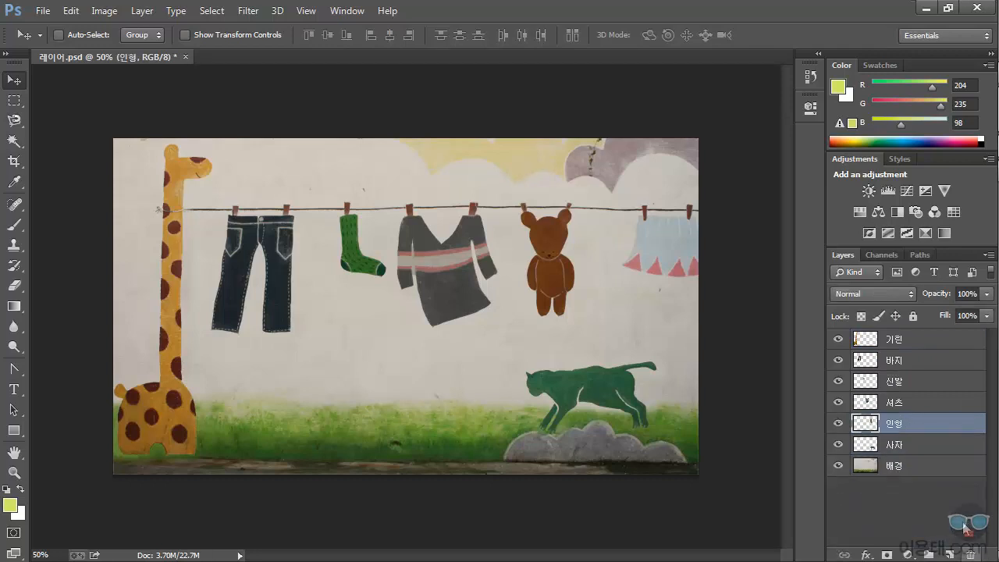
- Select the 기린 layer and merge it down into the 바지 layer
left_click(904, 341)
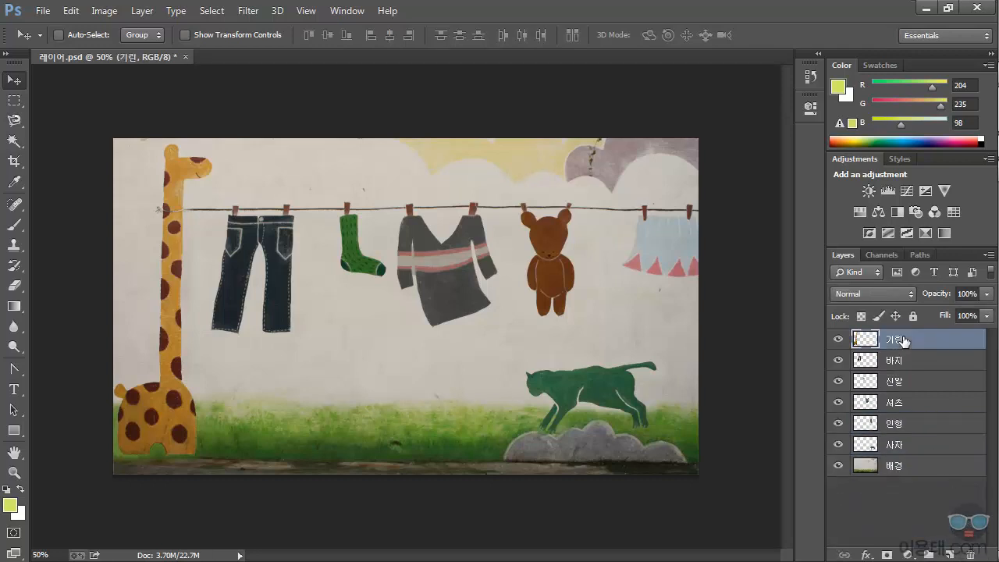
right_click(944, 342)
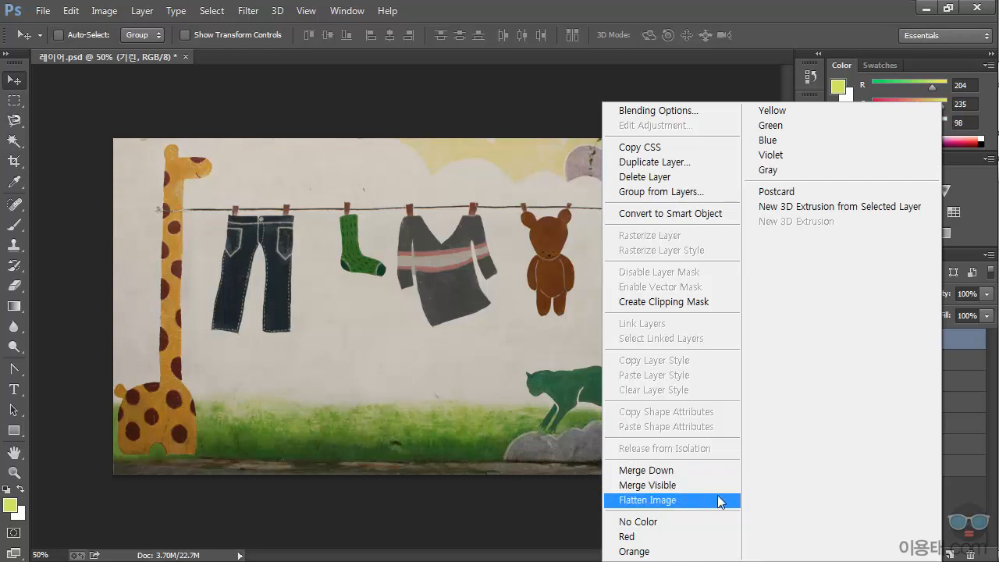
left_click(968, 485)
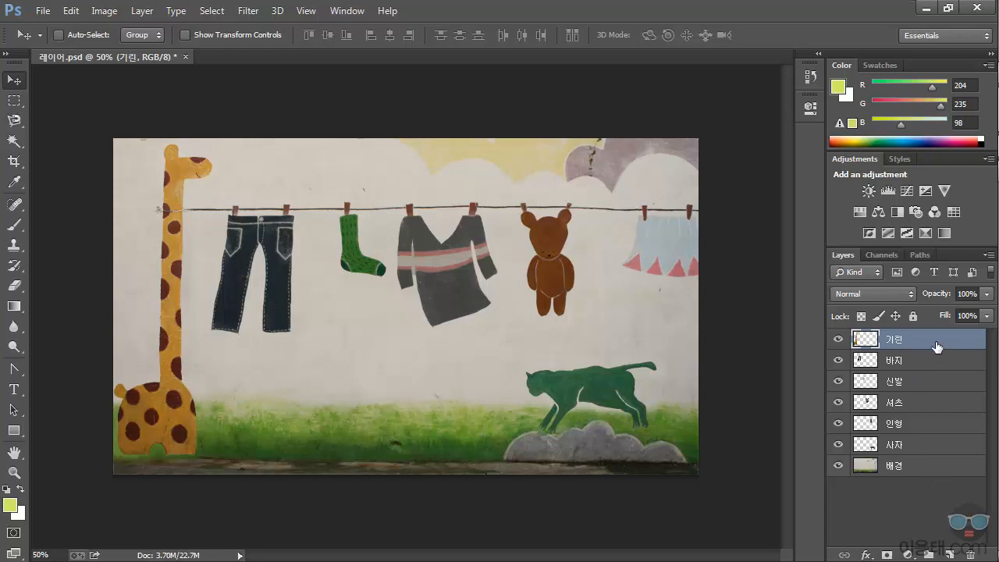
right_click(940, 339)
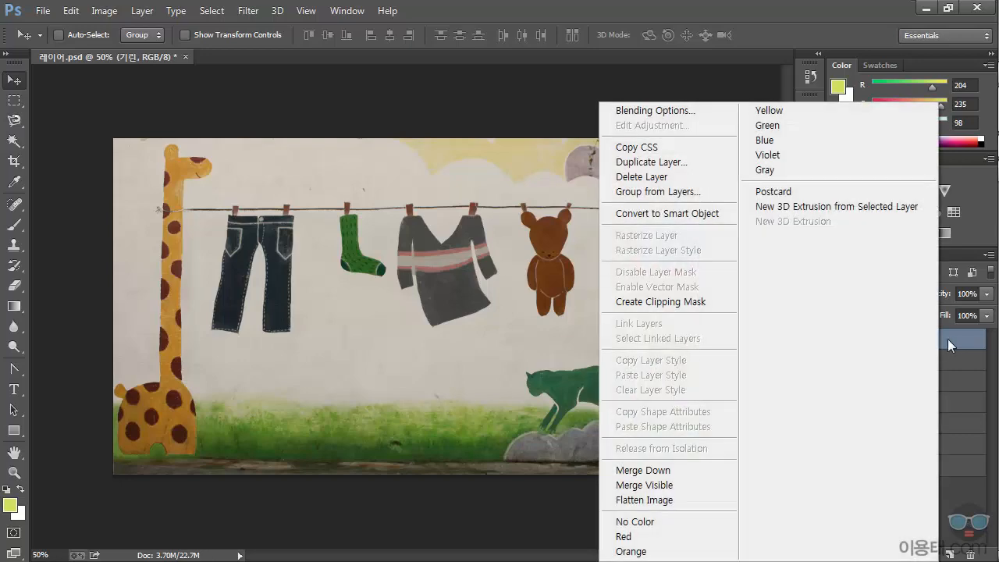
left_click(948, 339)
right_click(955, 338)
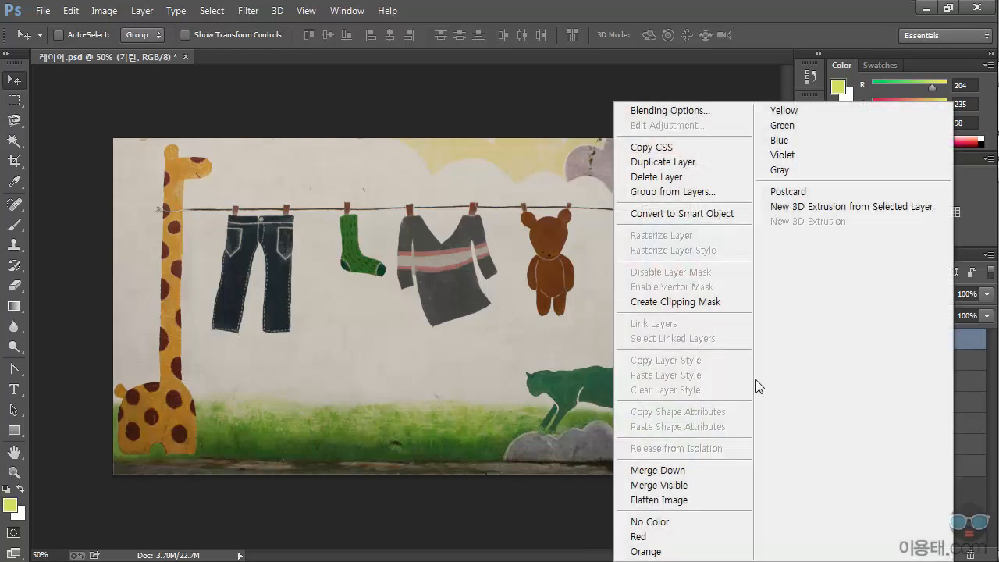
left_click(682, 471)
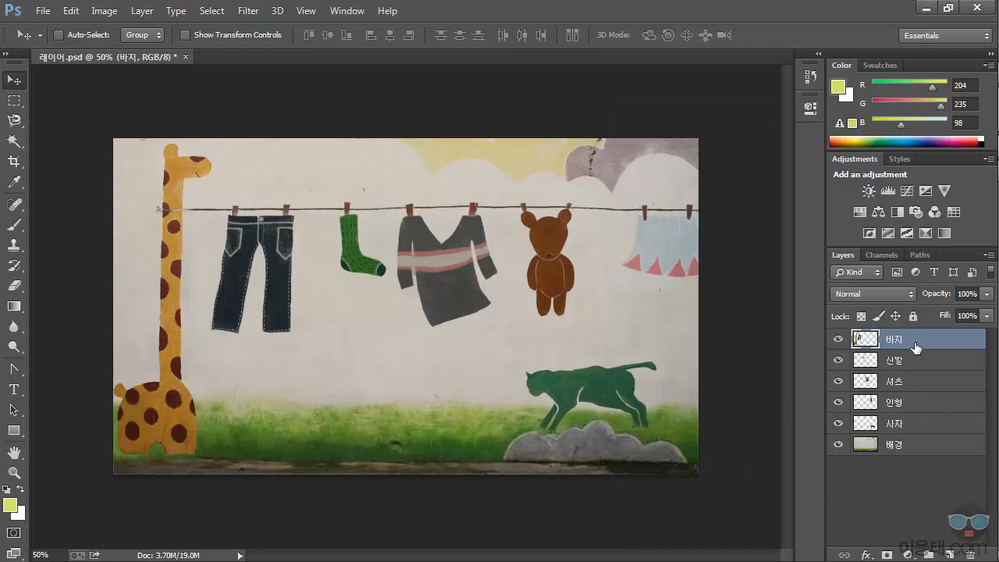
- Toggle the merged 바지 layer's visibility off and on, and undo the merge
left_click(840, 342)
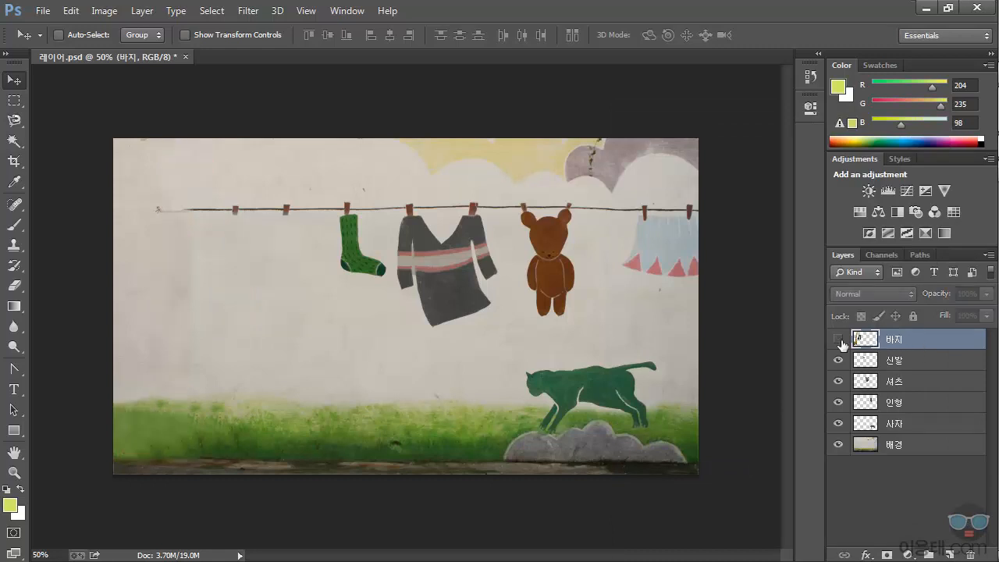
left_click(840, 341)
left_click(840, 342)
left_click(840, 341)
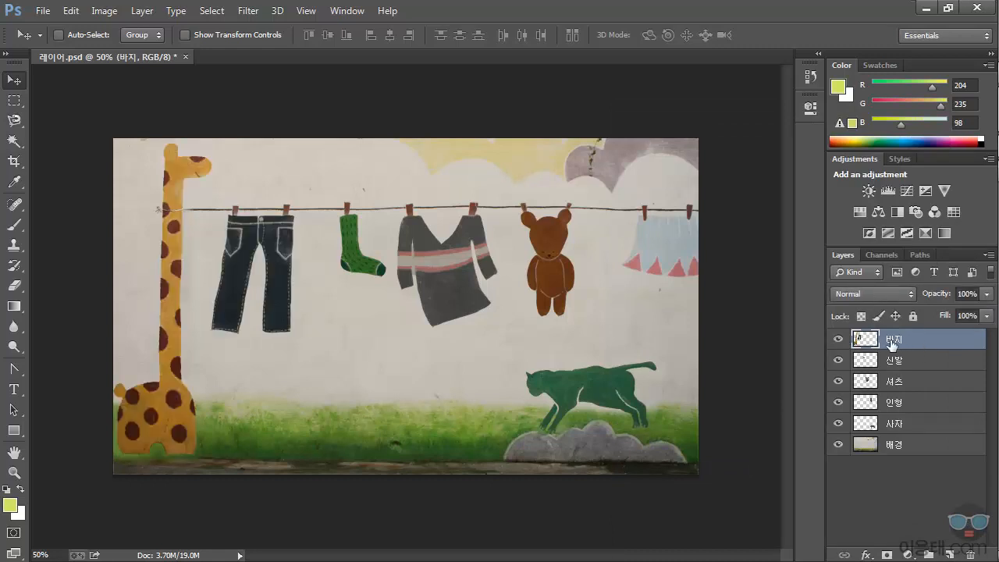
key("ctrl+z")
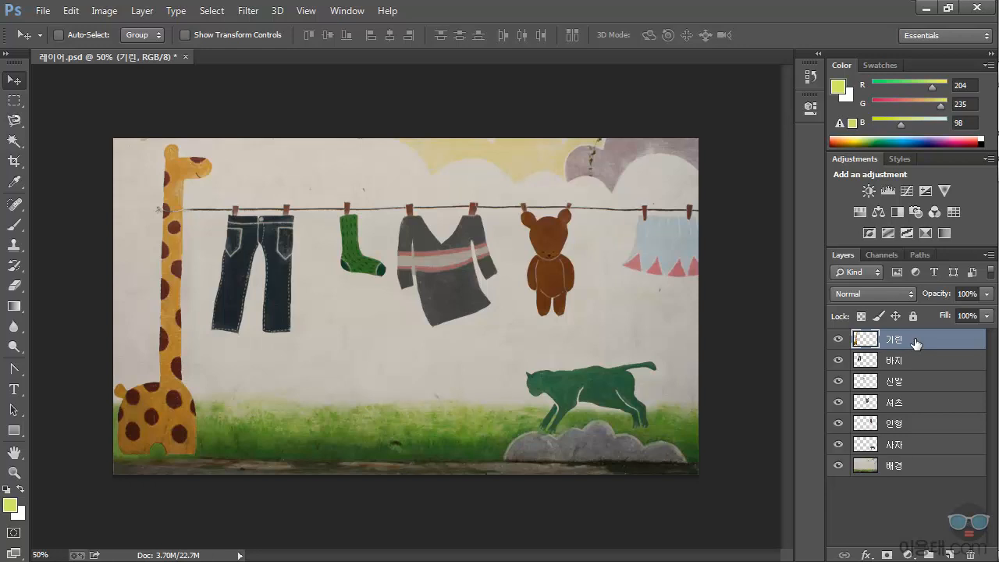
key("ctrl+e")
right_click(933, 342)
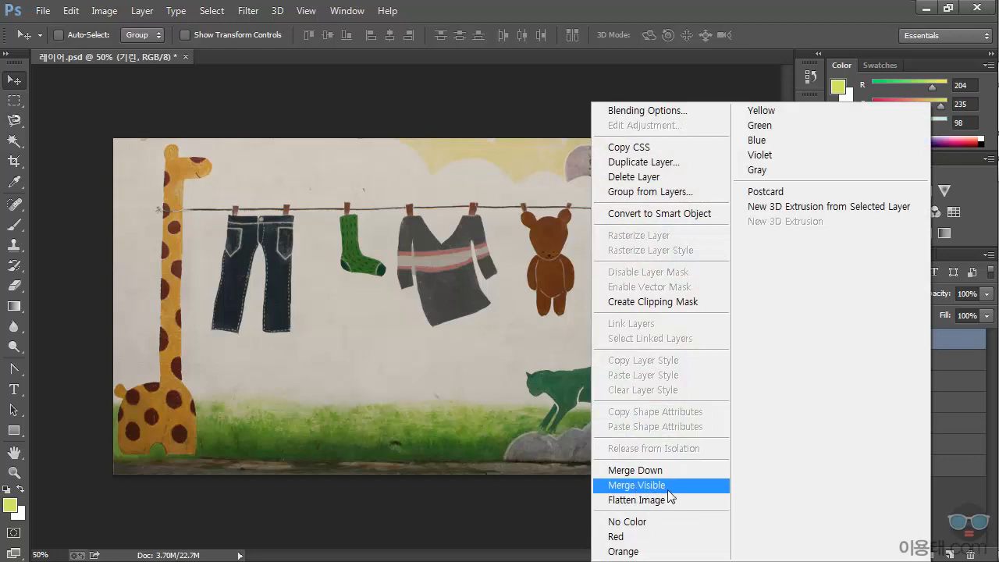
left_click(958, 506)
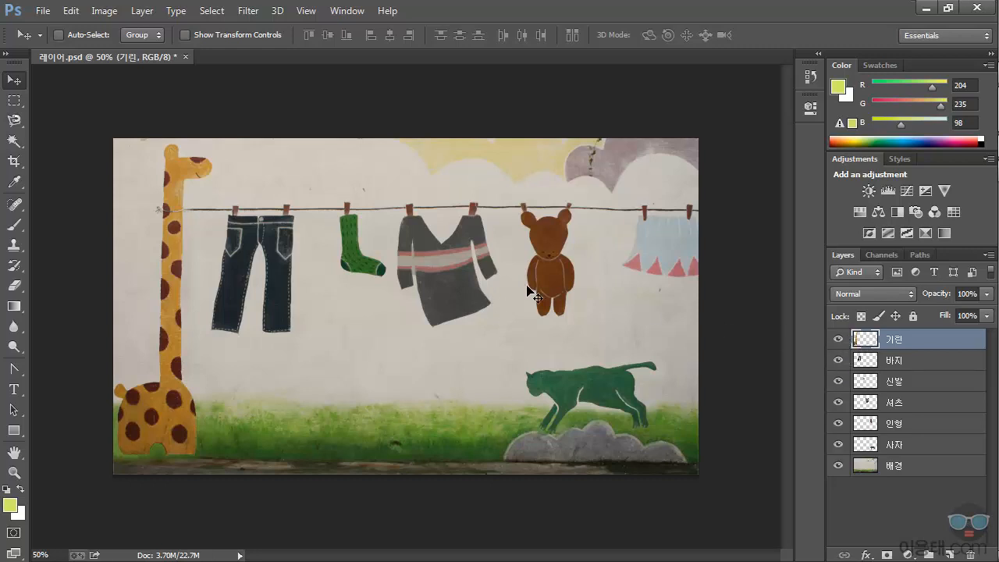
- Hide and reshow the 기린 layer, and do the same for all layers from 기린 through 사자
left_click(840, 339)
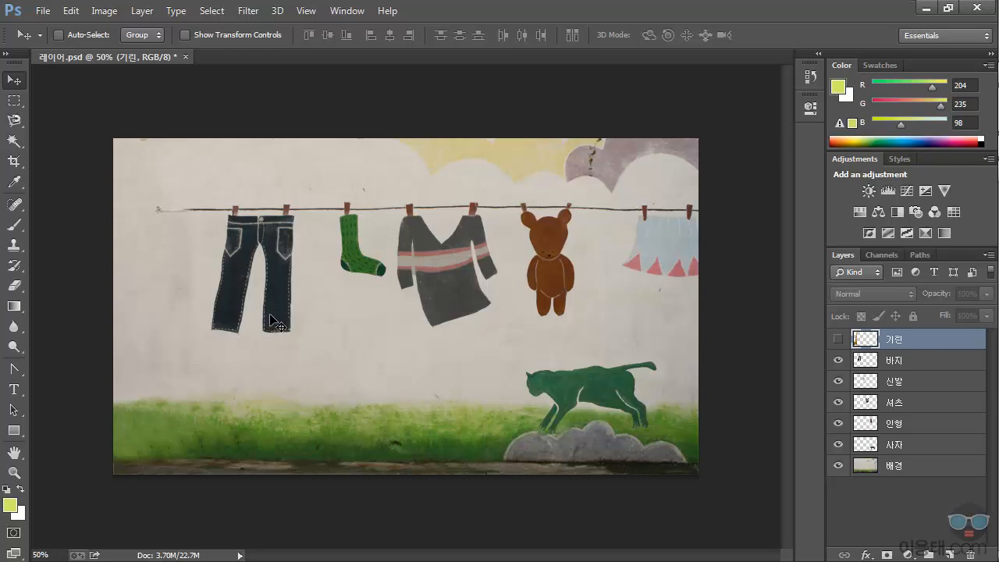
left_click(839, 339)
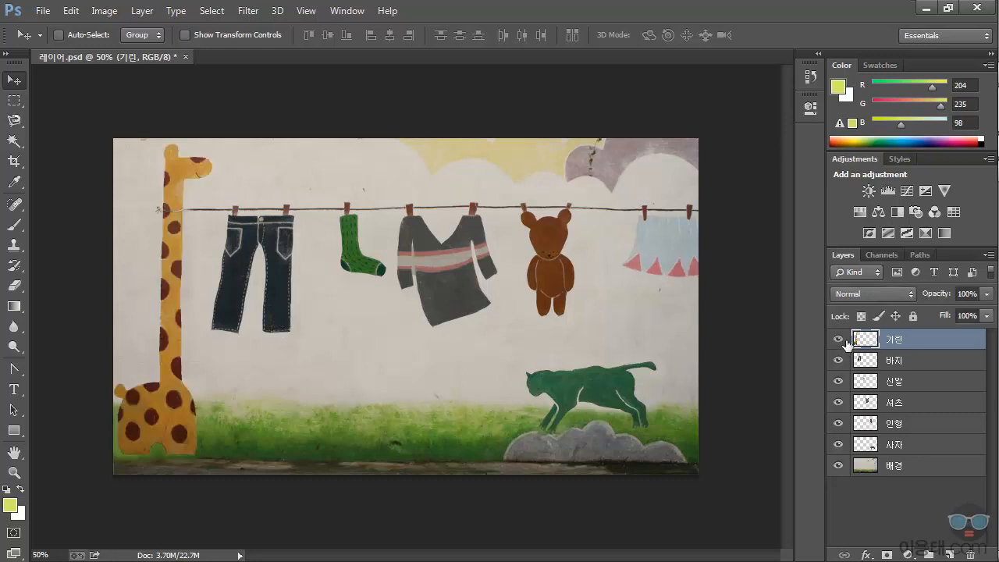
left_click_drag(838, 339, 843, 442)
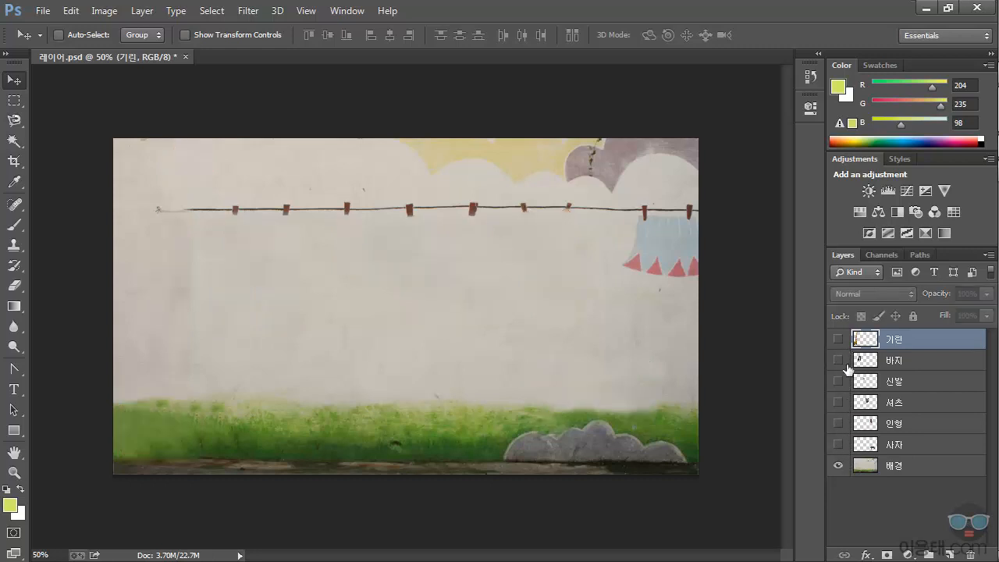
left_click_drag(845, 446, 843, 340)
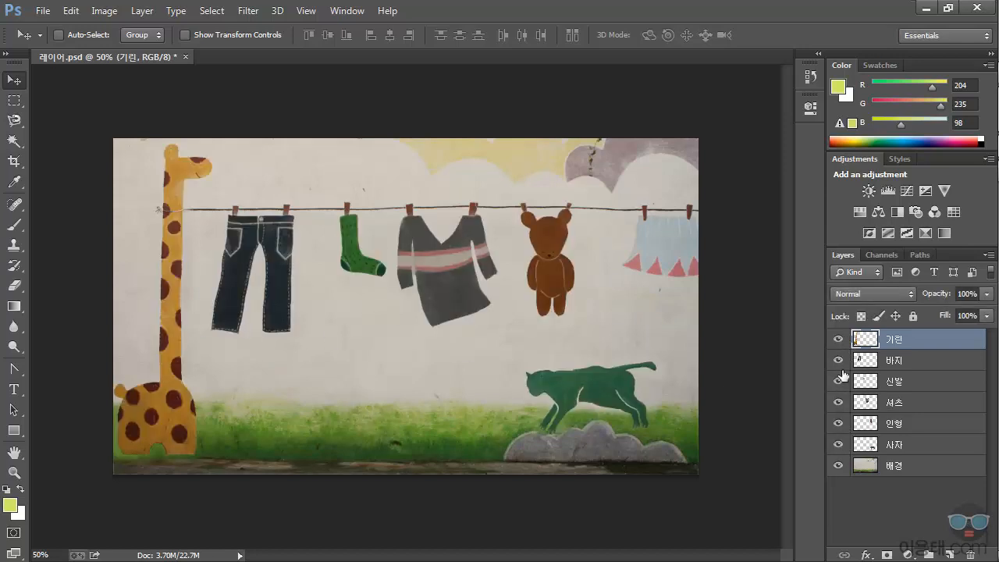
- Hide the 바지, 신발 and 셔츠 layers and merge the visible layers
left_click_drag(840, 360, 841, 403)
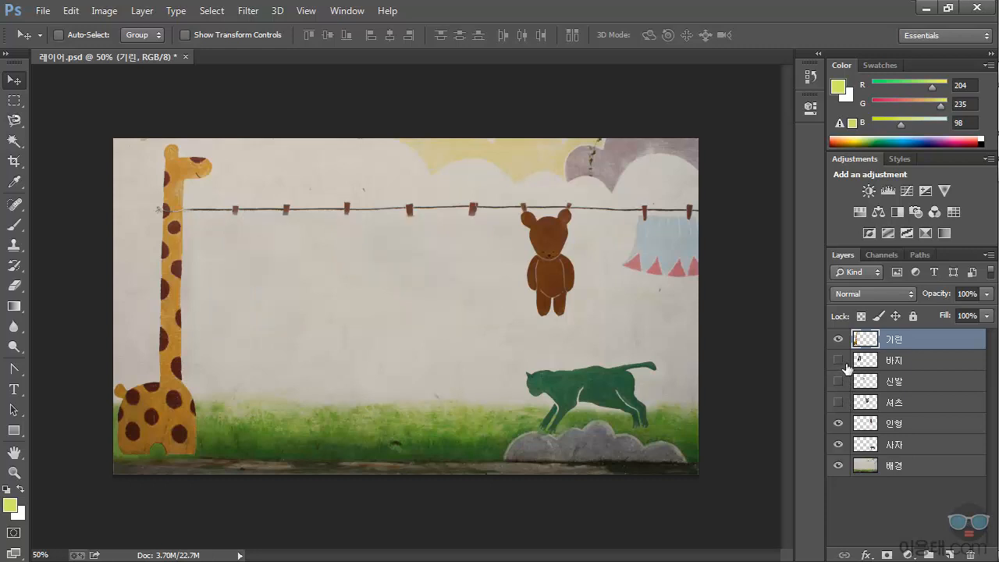
right_click(965, 344)
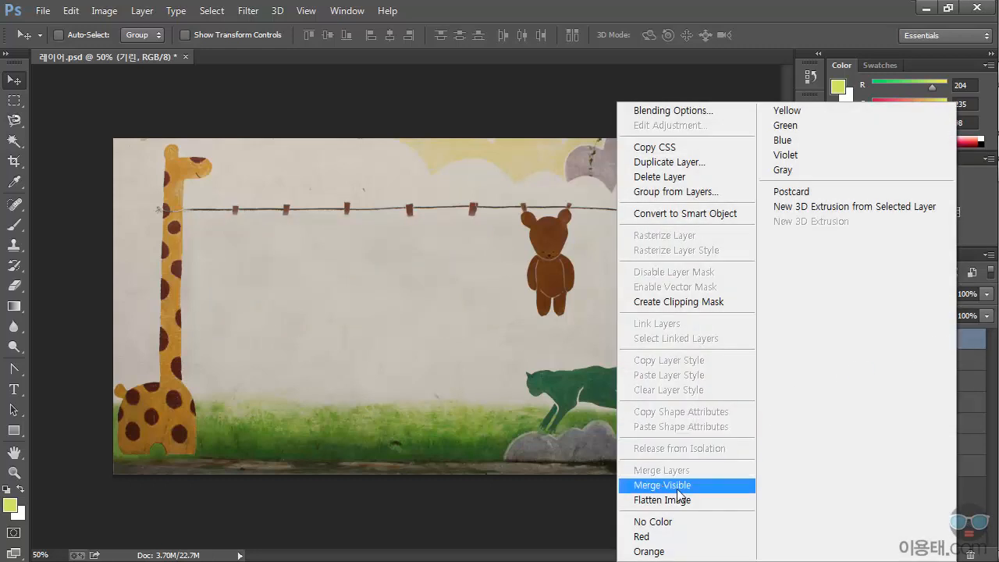
left_click(974, 515)
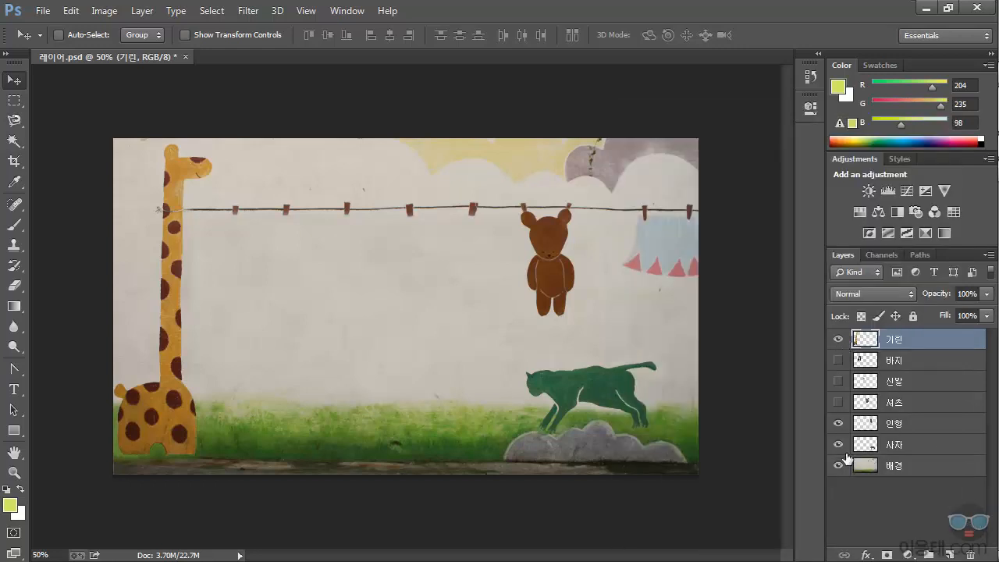
right_click(959, 350)
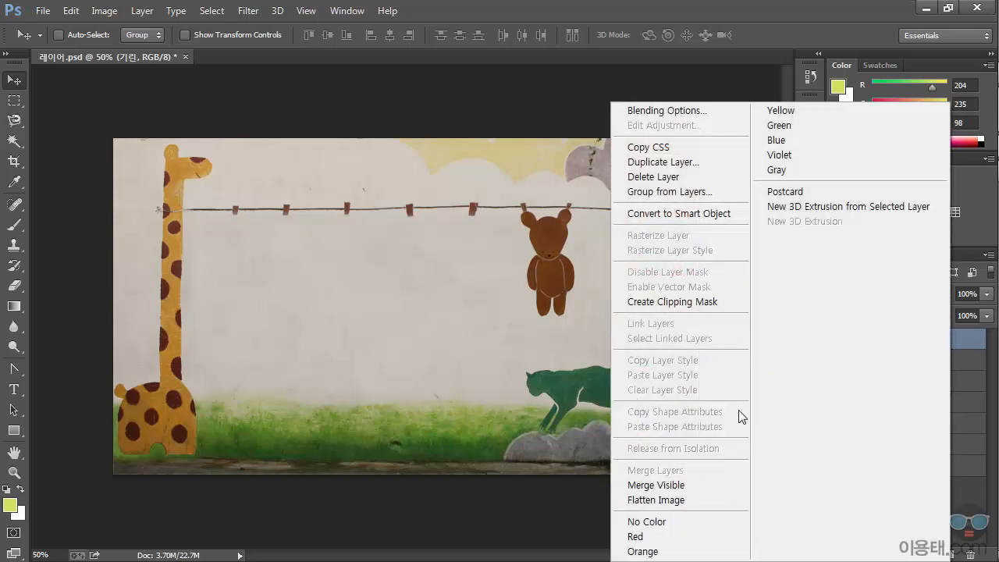
left_click(684, 488)
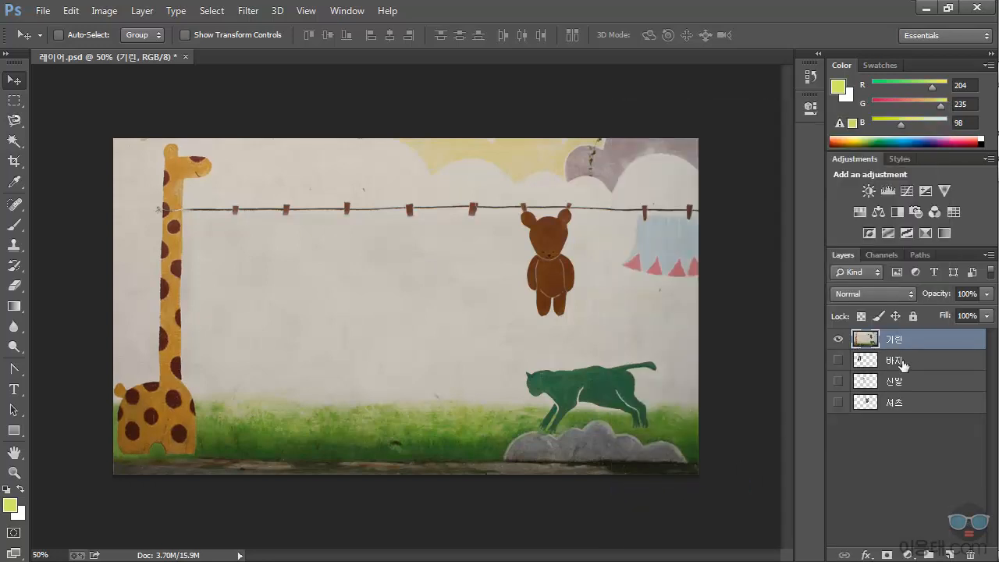
- Undo the merge of the visible layers and show the 바지, 신발 and 셔츠 layers again
left_click(841, 365)
left_click(839, 361)
key("ctrl+z")
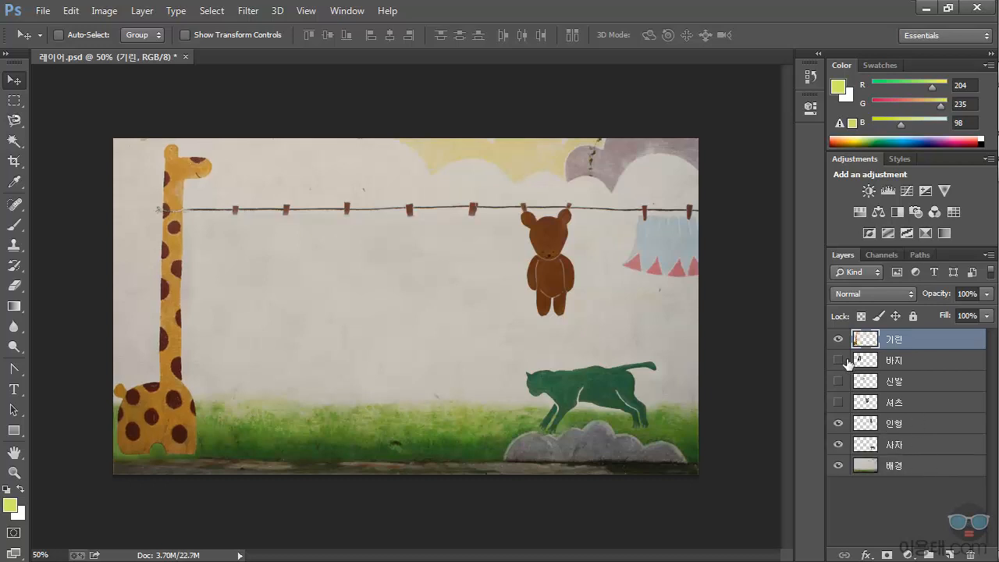
left_click_drag(839, 360, 839, 402)
- Flatten the image into a single background layer, and undo the flattening
right_click(958, 341)
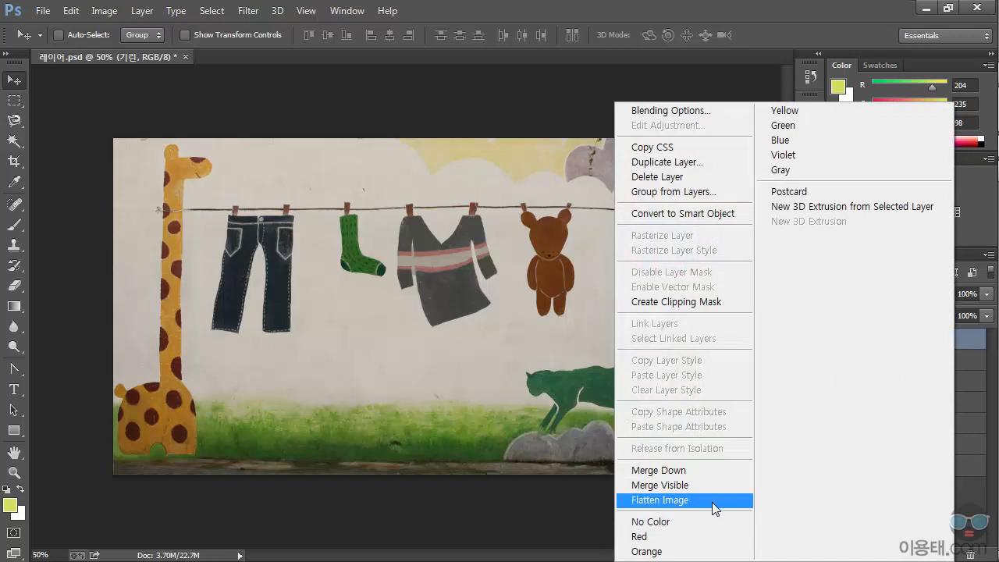
left_click(974, 514)
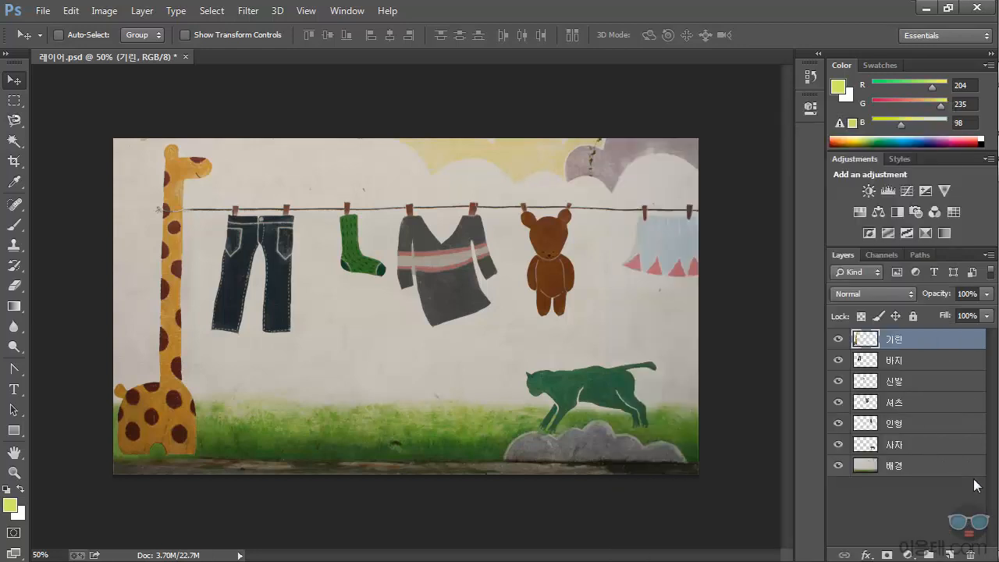
right_click(923, 342)
left_click(645, 500)
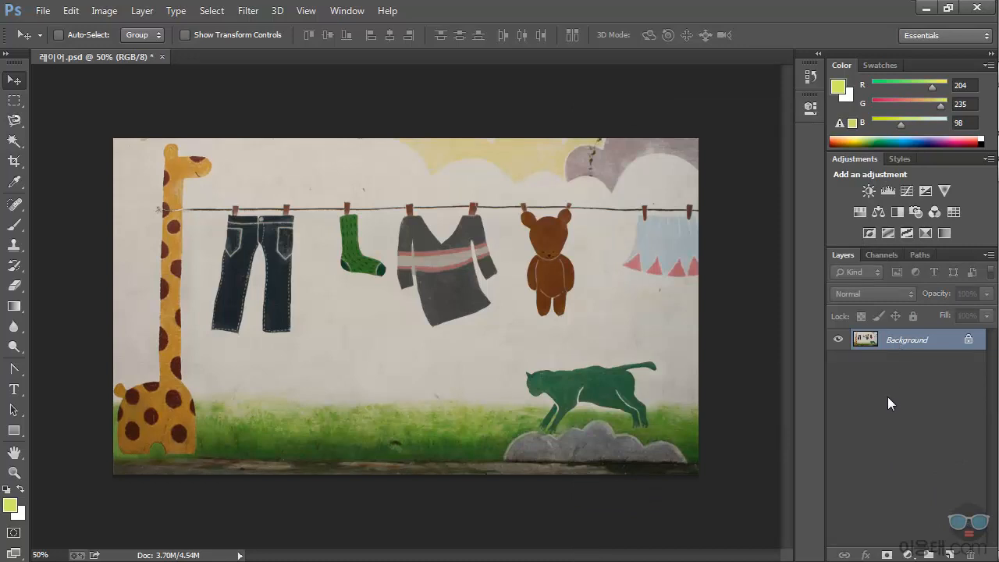
key("ctrl+z")
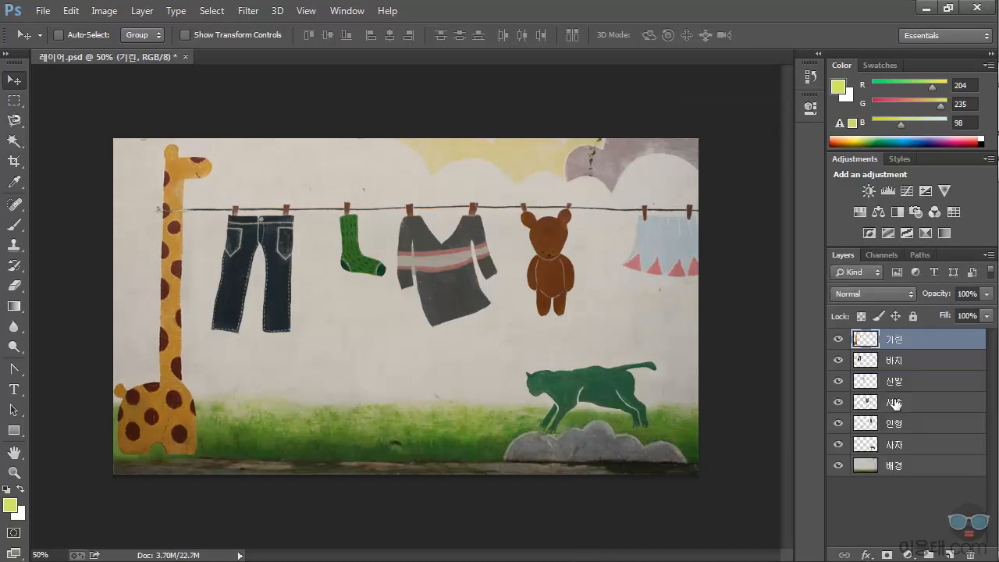
- Deselect all layers and add a new empty layer above the 기린 layer
right_click(952, 343)
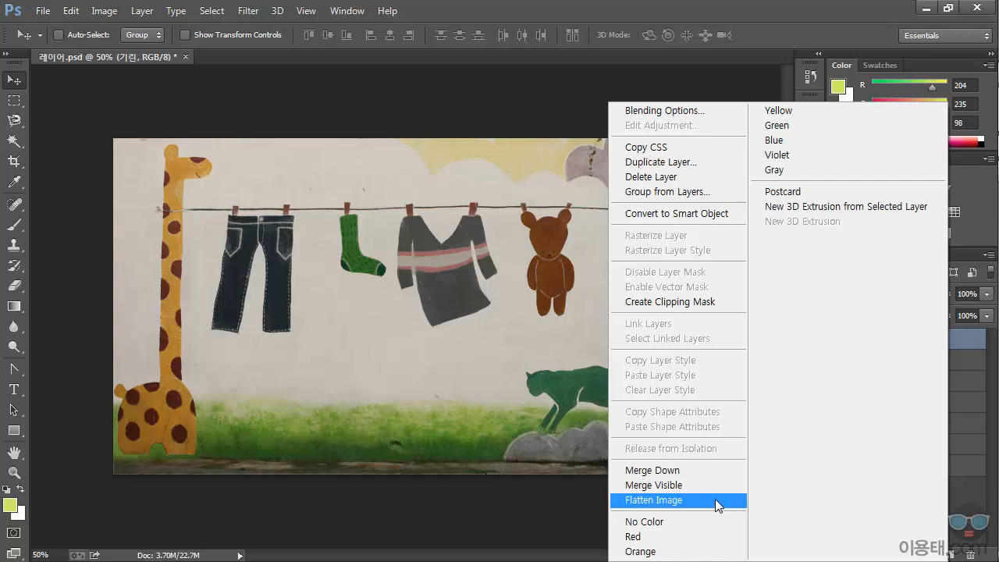
left_click(978, 513)
left_click(921, 513)
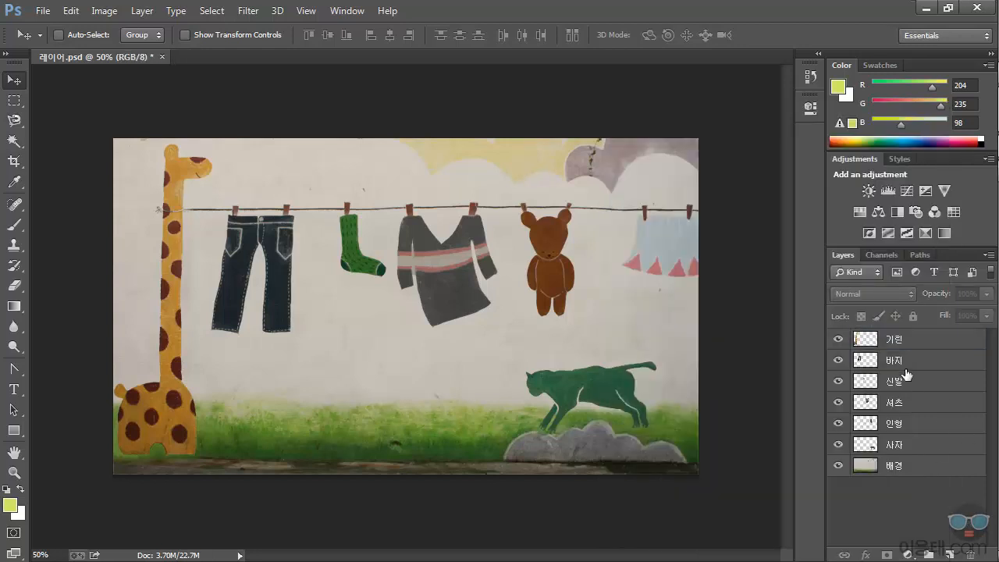
left_click(950, 555)
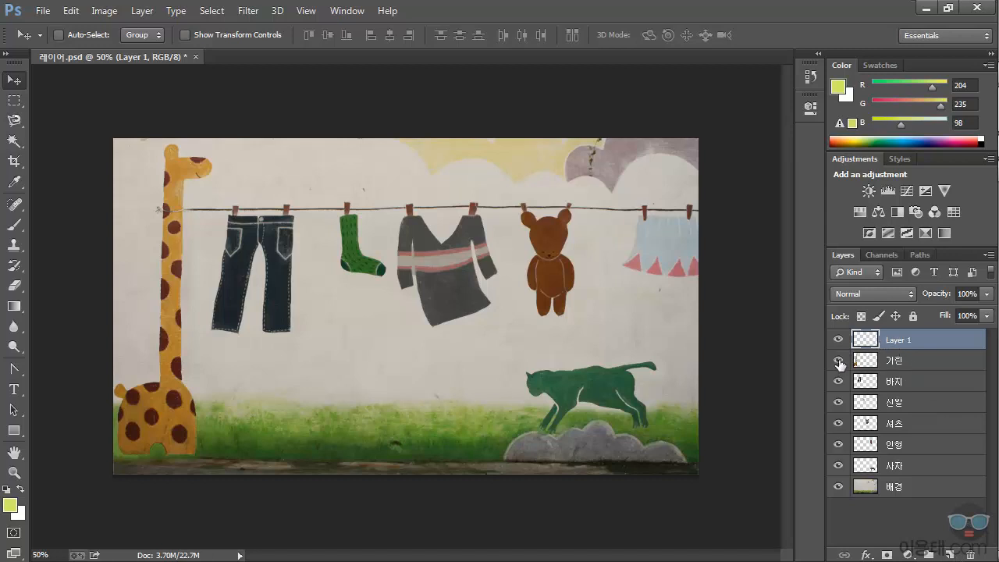
- Briefly hide all layers beneath the new empty layer, show them again, and delete the empty layer
left_click_drag(838, 361, 840, 487)
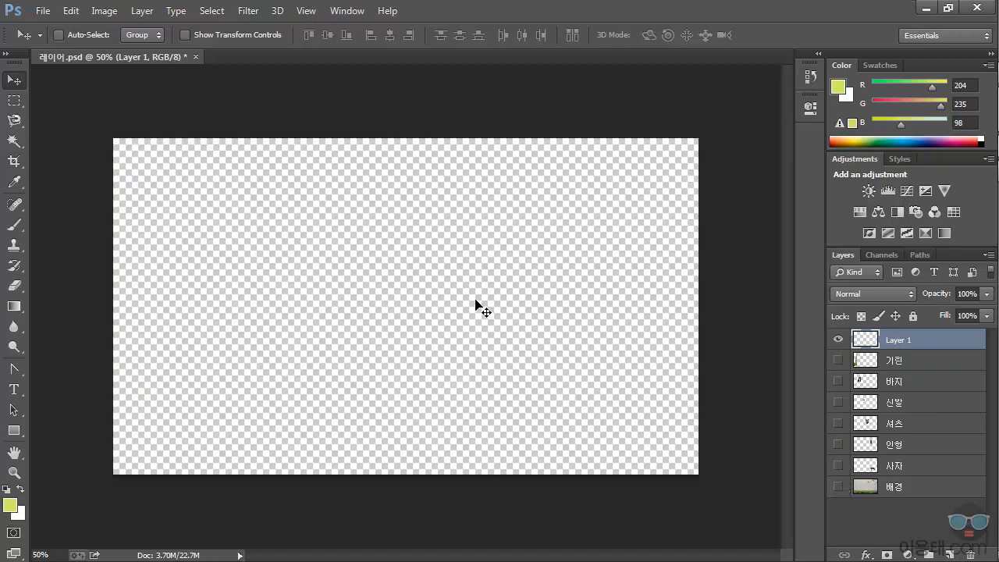
left_click_drag(840, 360, 845, 501)
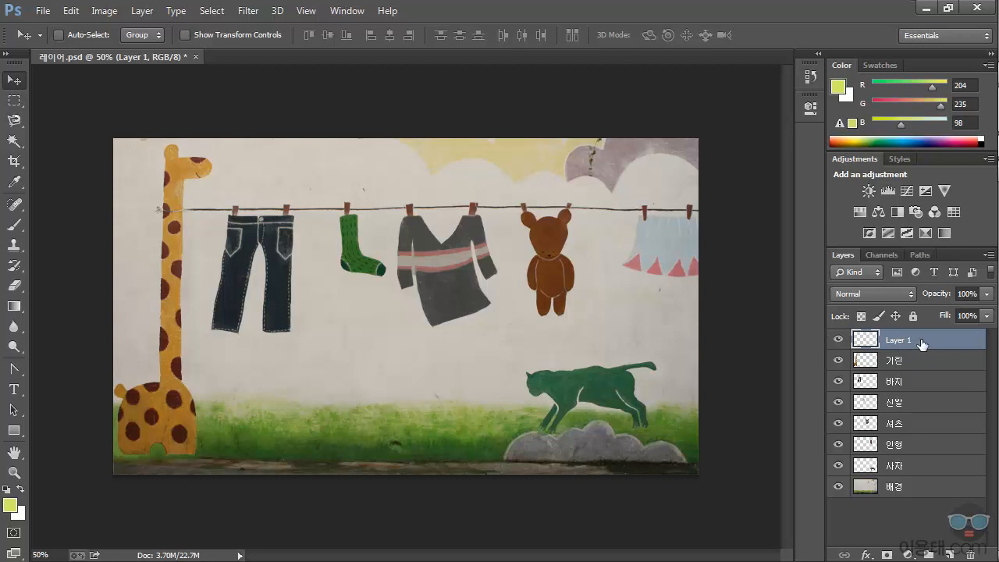
key("Delete")
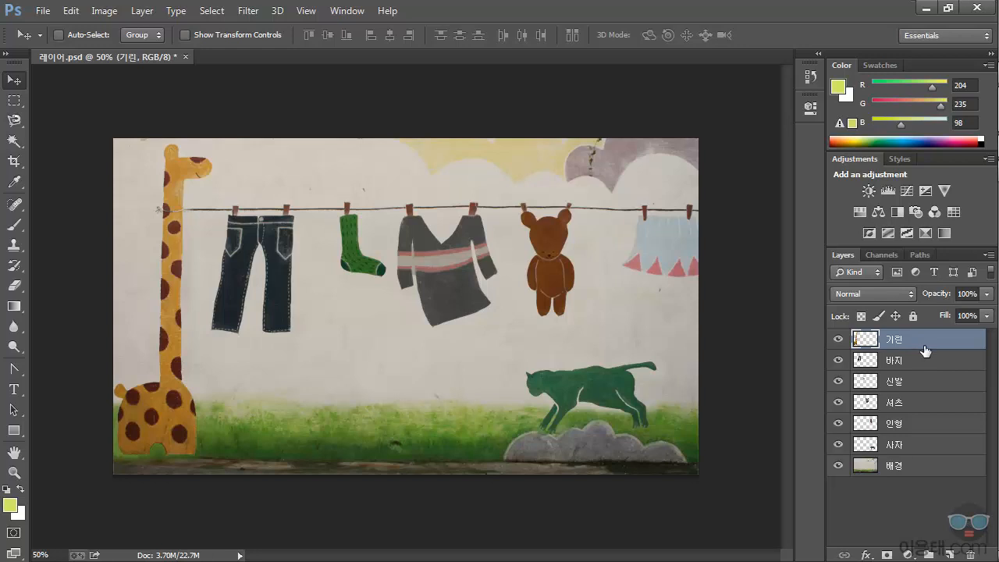
- Examine the layer commands for creating, duplicating, deleting and renaming, keeping the 기린 layer selected
left_click(141, 11)
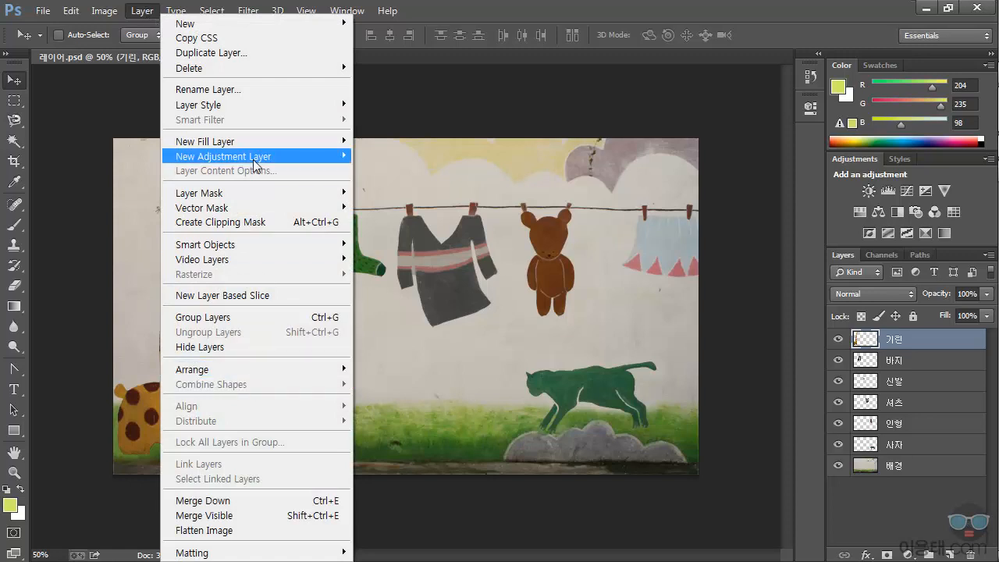
mouse_move(256, 156)
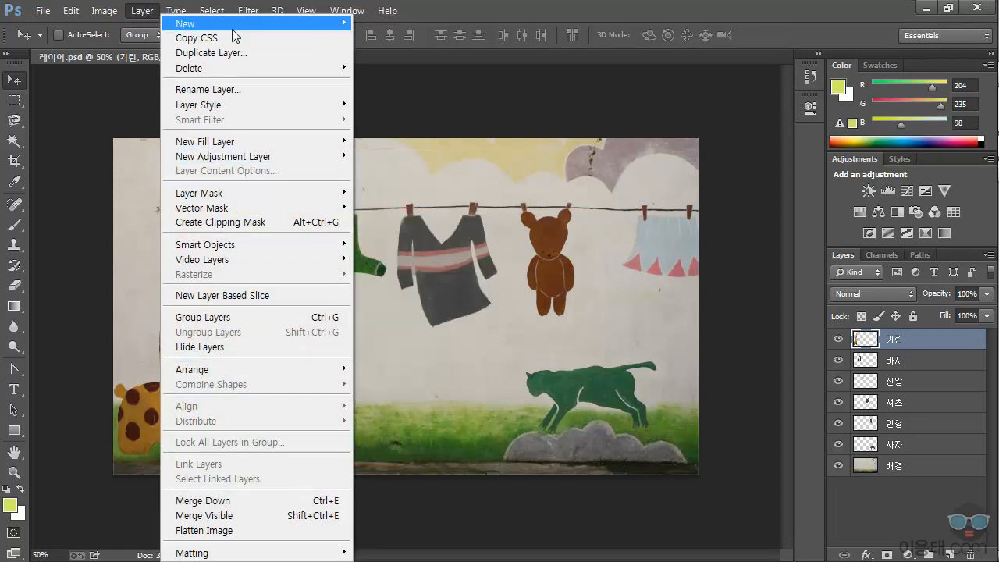
mouse_move(265, 30)
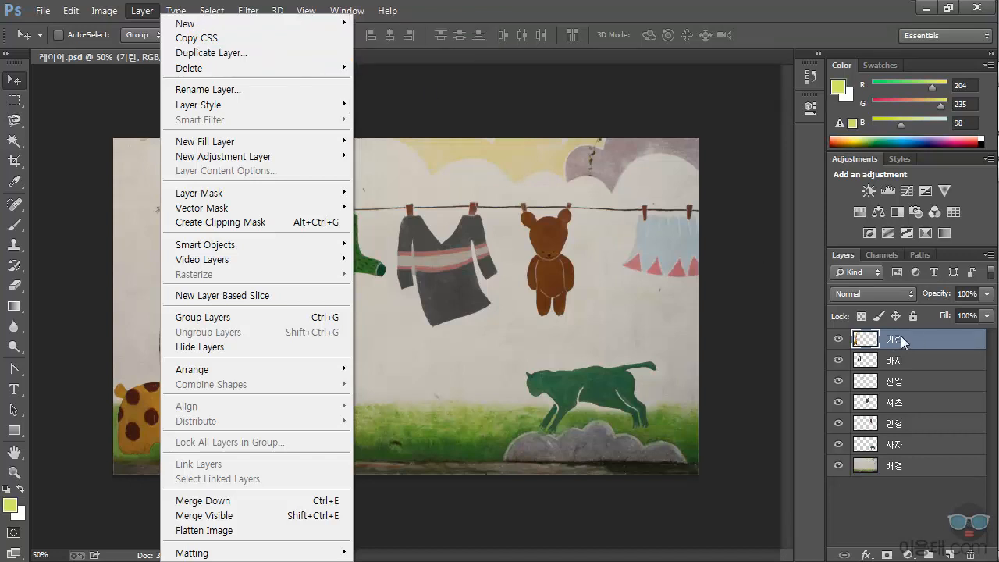
mouse_move(235, 72)
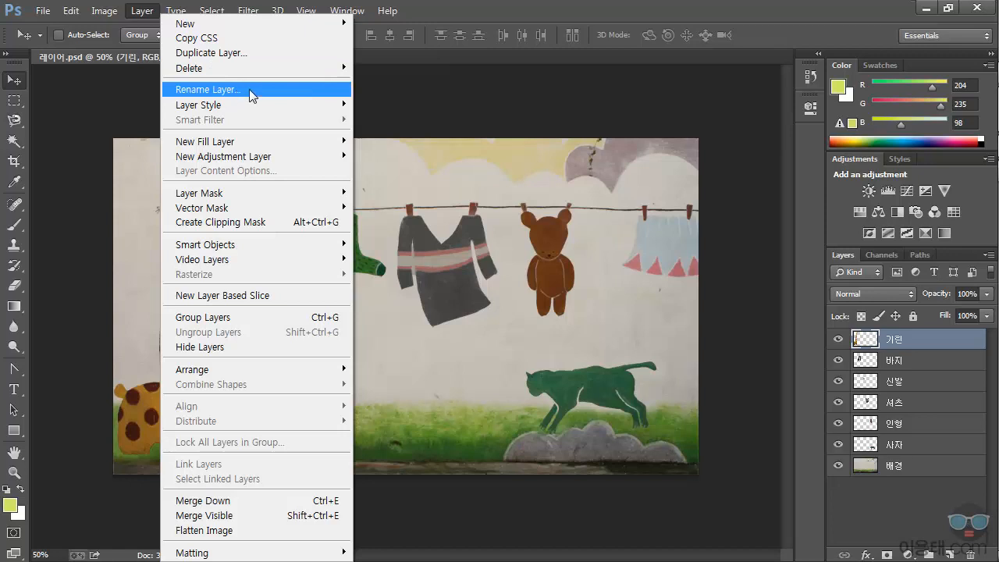
left_click(898, 340)
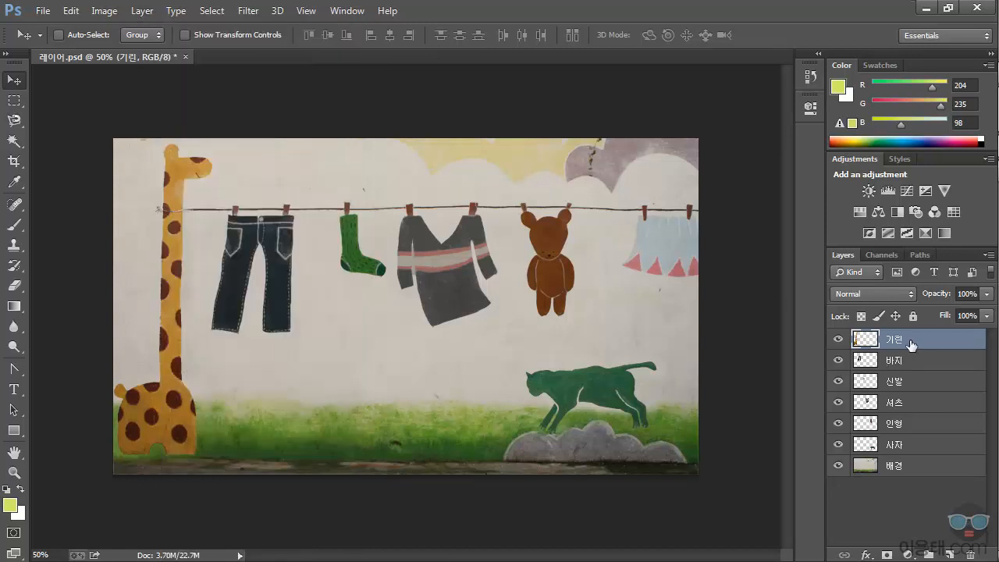
double_click(912, 343)
left_click(911, 358)
left_click(911, 344)
- Examine the layer style, fill layer and adjustment layer options, and compare them with the direct image adjustments
left_click(141, 11)
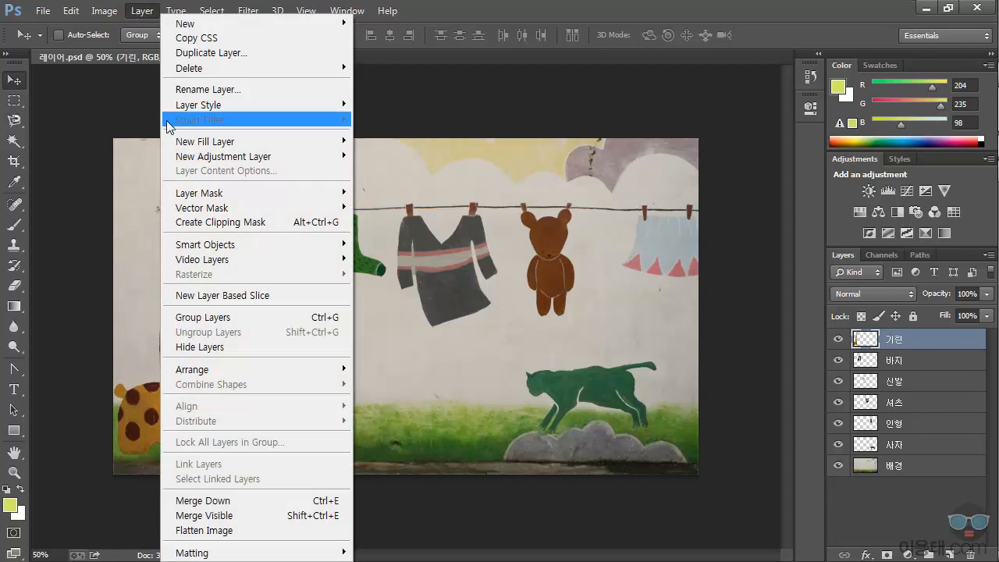
mouse_move(187, 109)
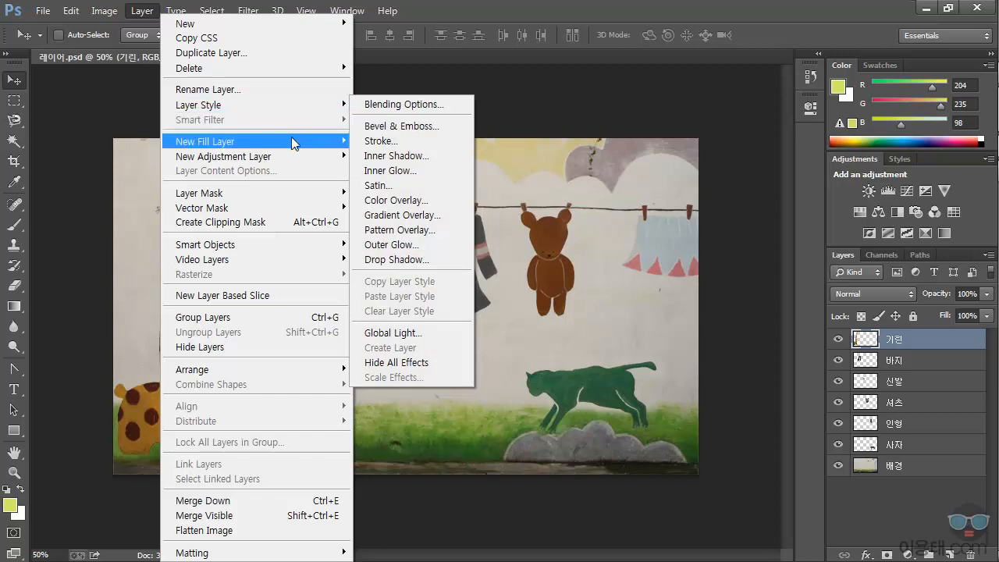
mouse_move(234, 144)
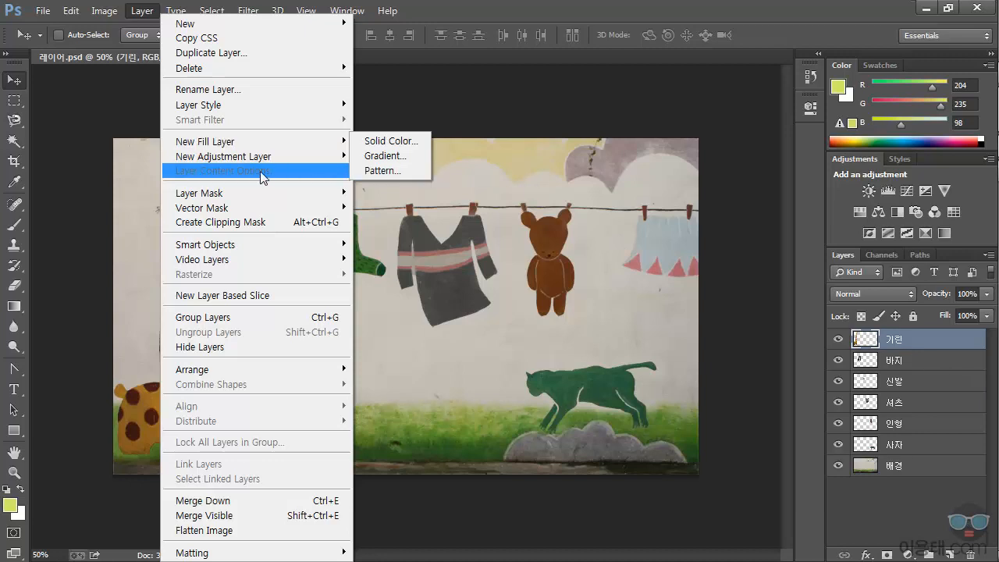
mouse_move(221, 164)
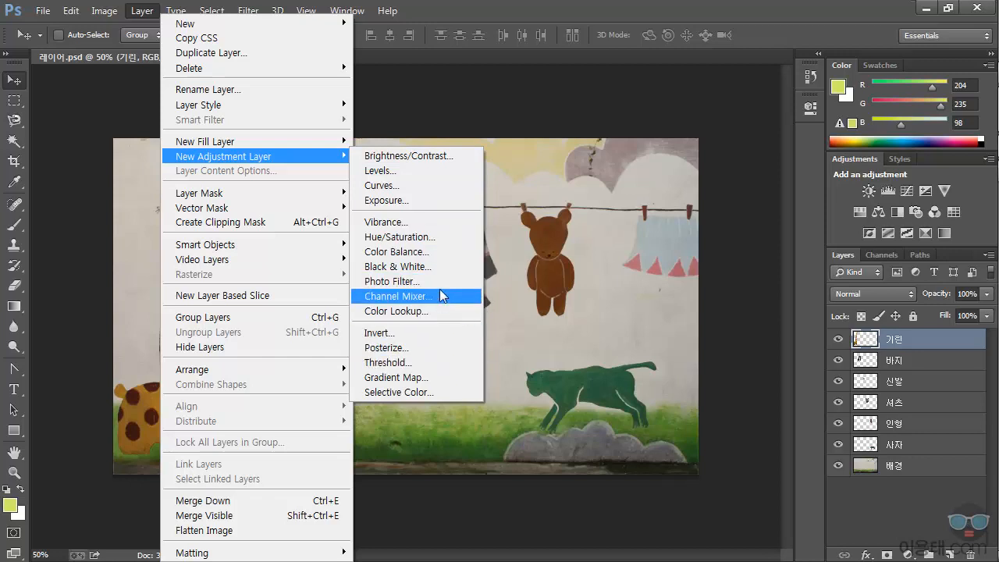
left_click(890, 342)
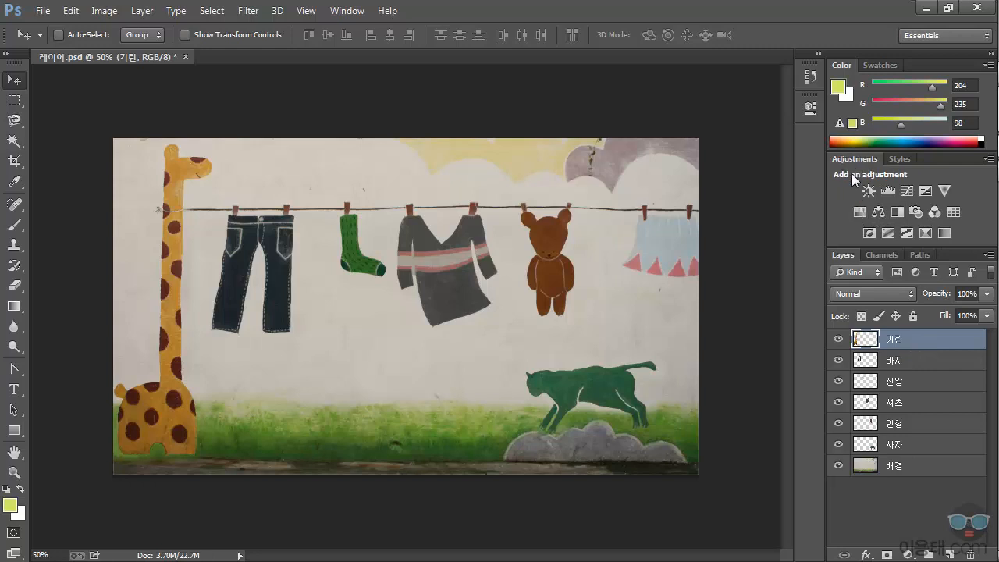
left_click(106, 11)
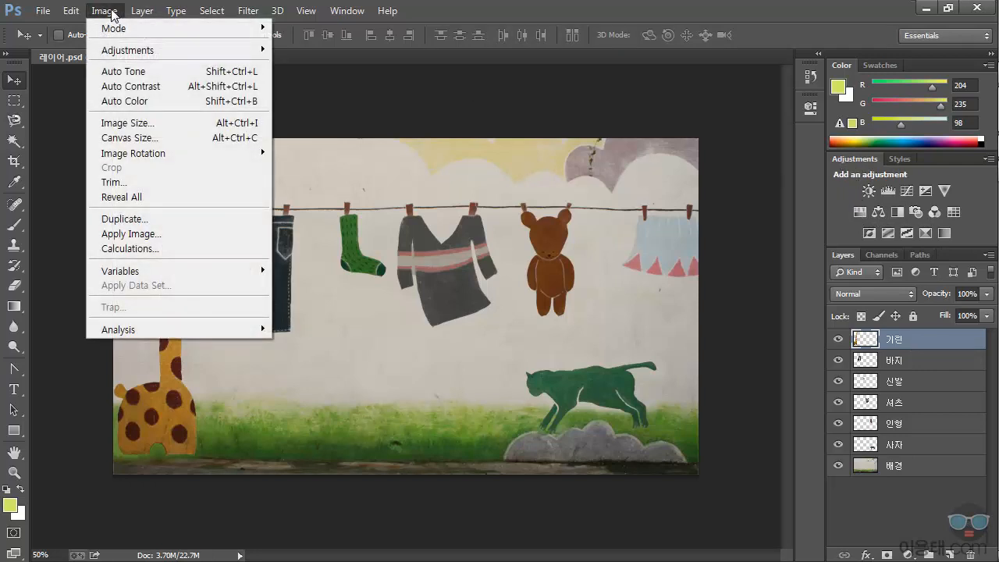
mouse_move(145, 50)
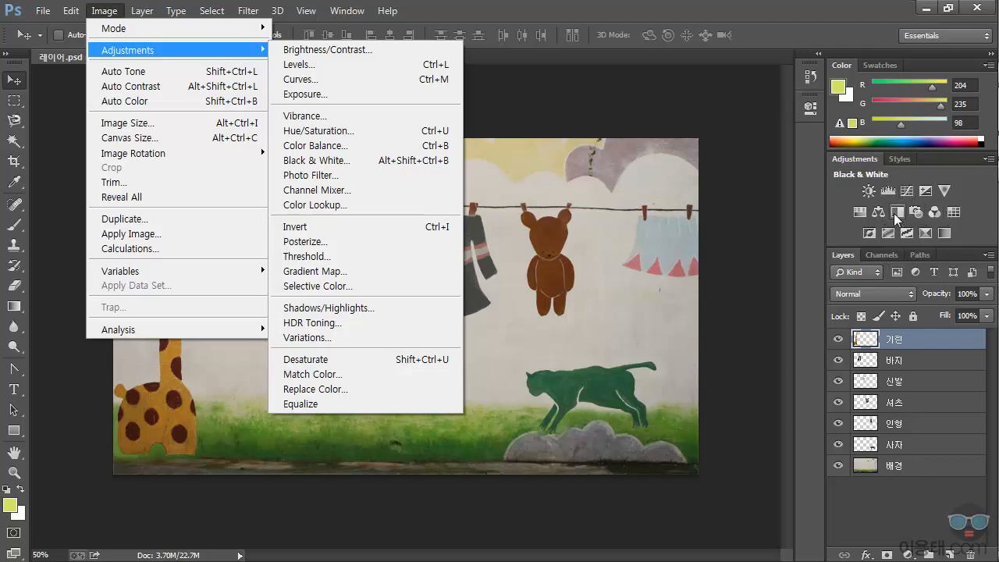
left_click(972, 241)
- Review the masking and arrange commands, and add a Brightness/Contrast adjustment layer with default settings above the 기린 layer
left_click(142, 11)
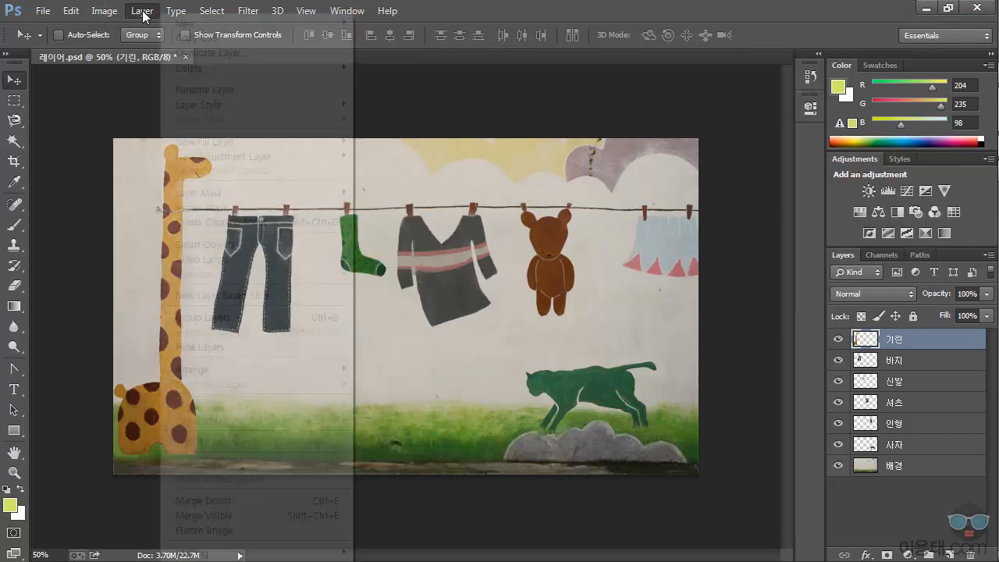
mouse_move(187, 160)
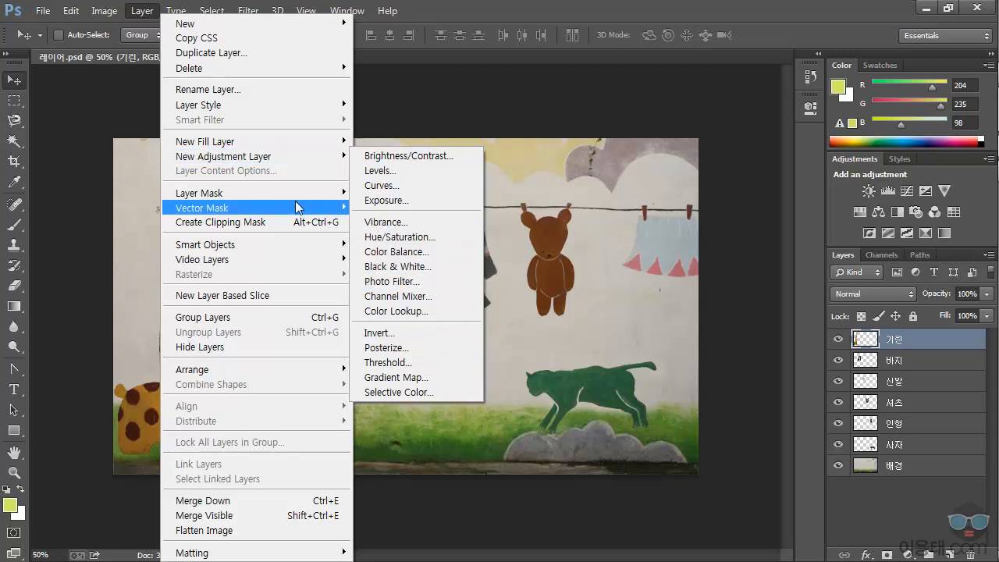
mouse_move(260, 199)
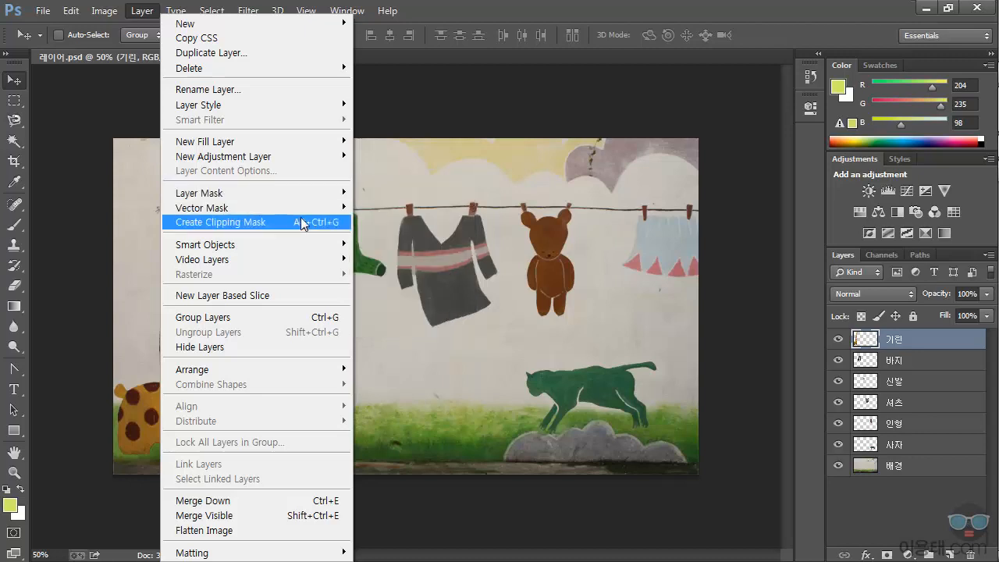
mouse_move(296, 206)
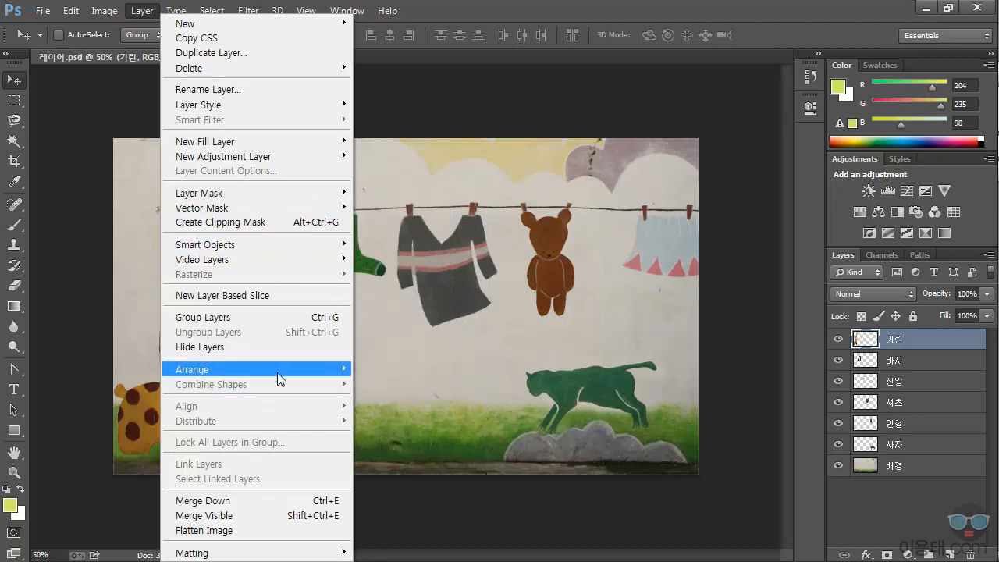
mouse_move(279, 373)
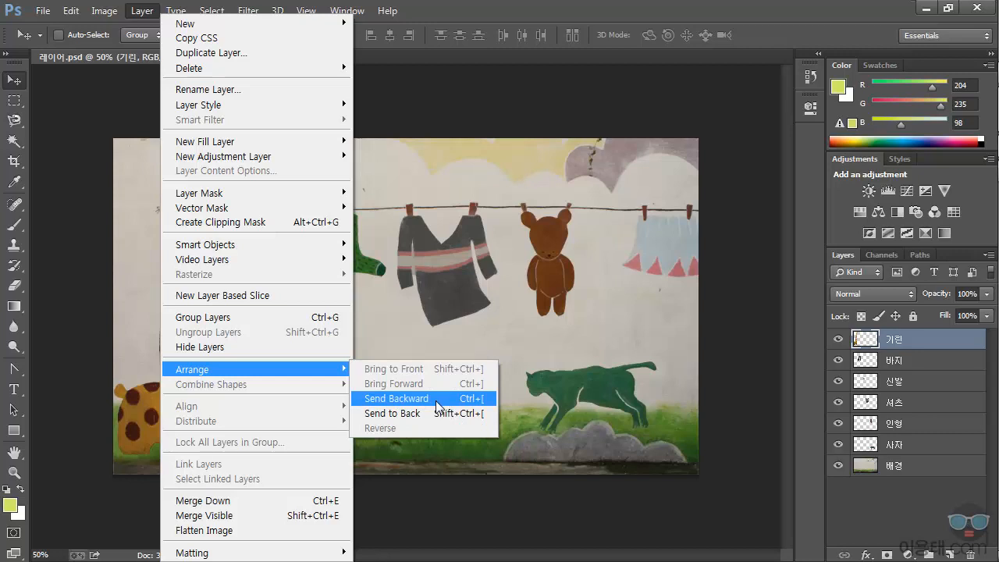
mouse_move(301, 160)
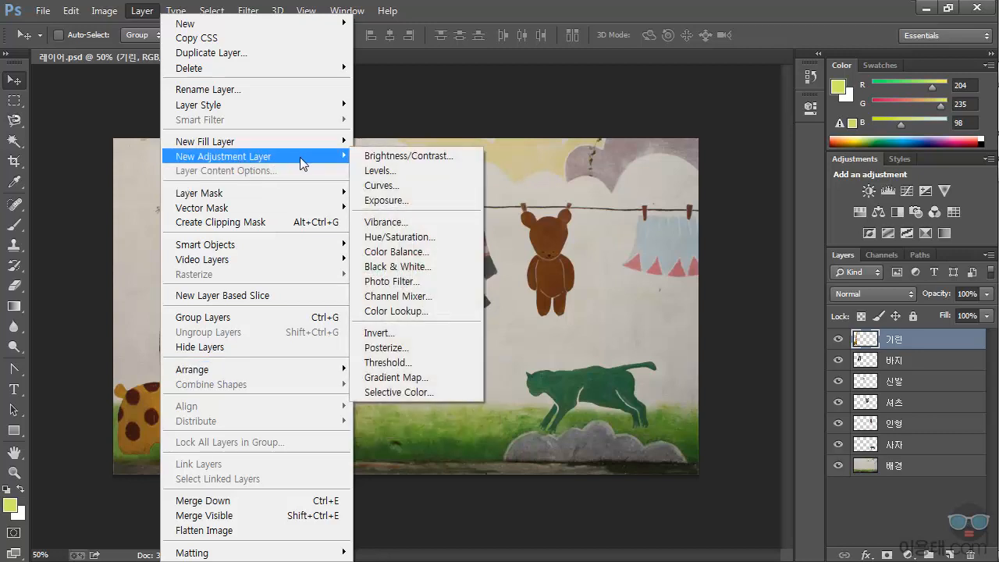
left_click(419, 156)
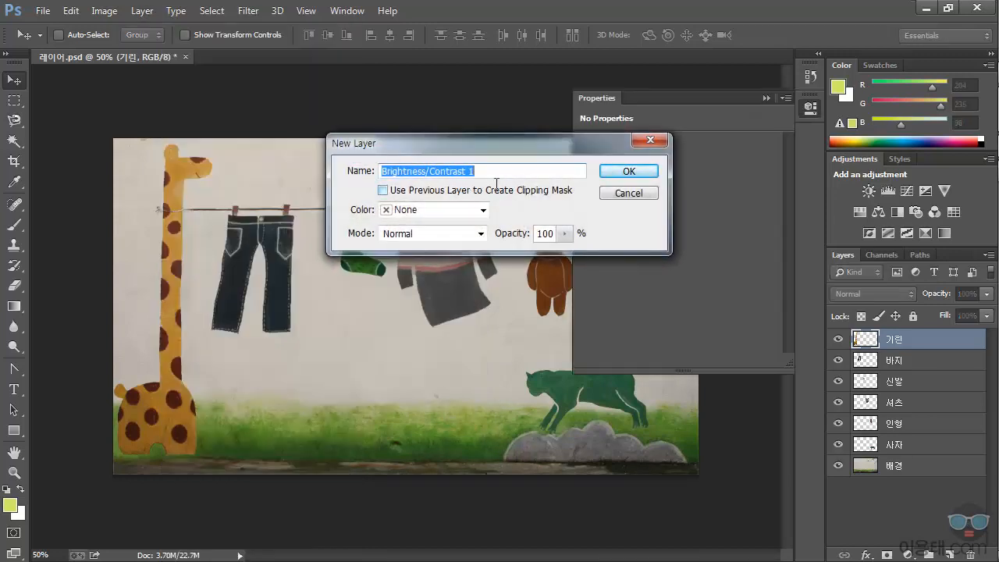
left_click(630, 172)
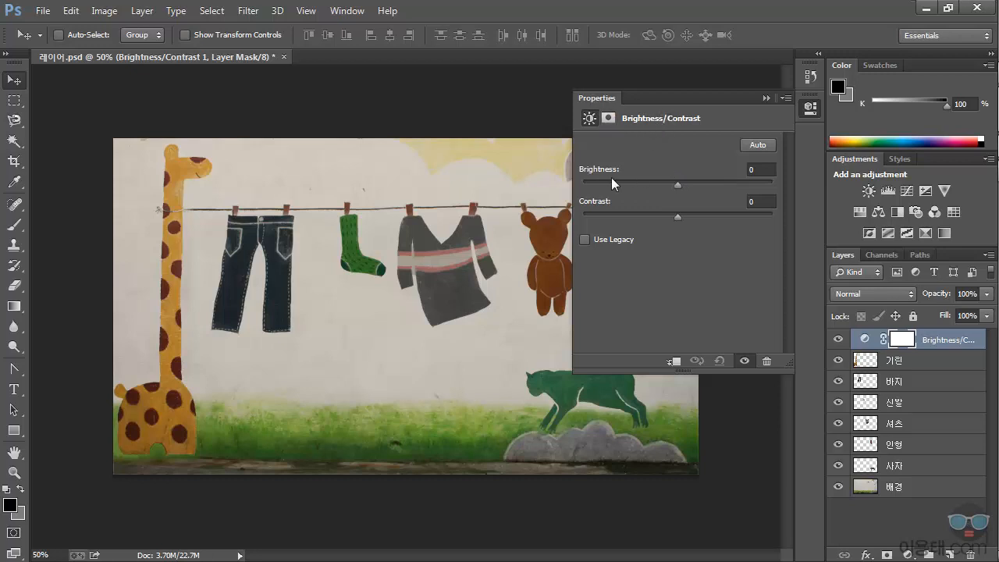
- Try different brightness and contrast amounts on the adjustment layer, ending at brightness 81 and contrast 40
left_click_drag(678, 185, 726, 192)
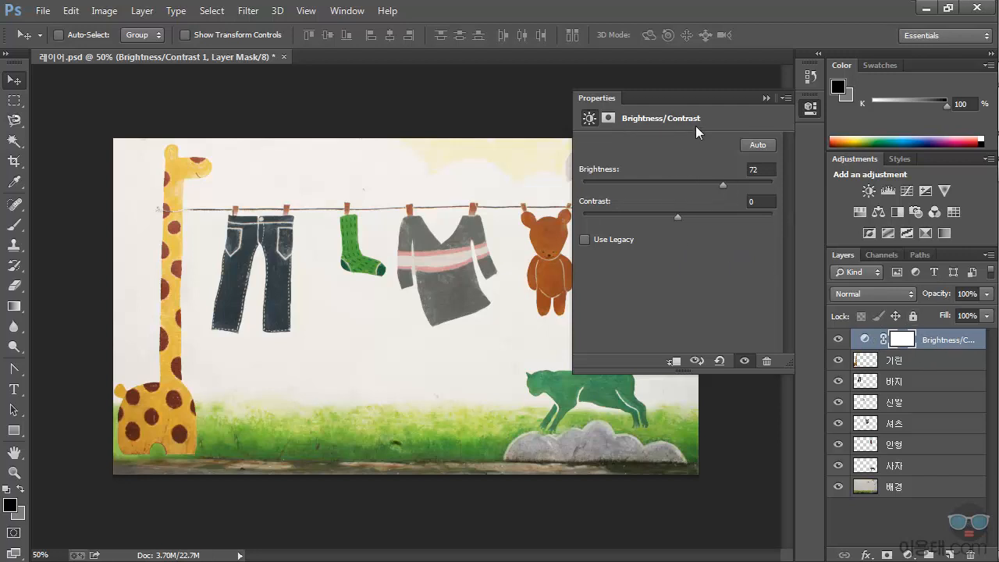
left_click_drag(718, 185, 679, 187)
left_click_drag(678, 216, 715, 216)
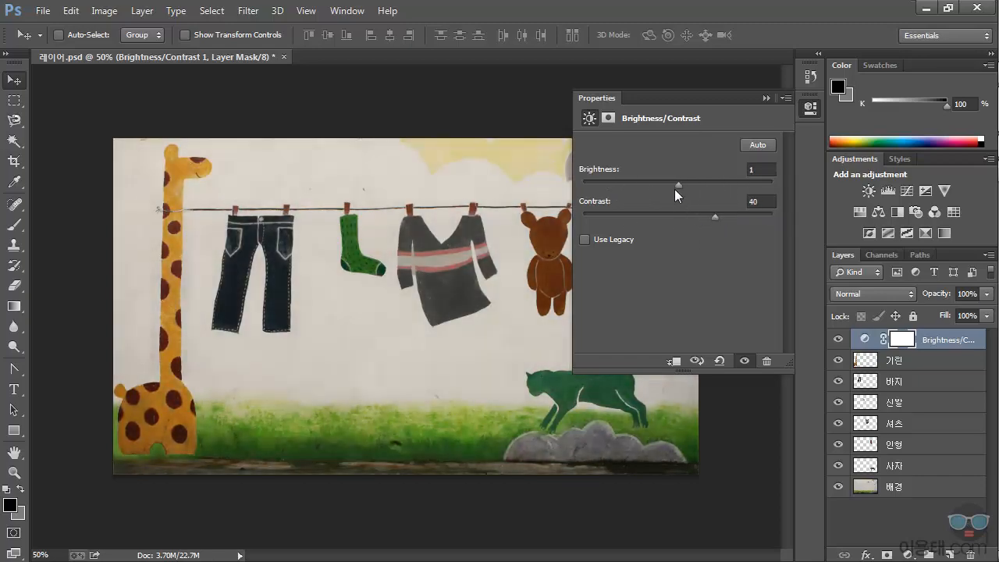
left_click_drag(674, 189, 732, 195)
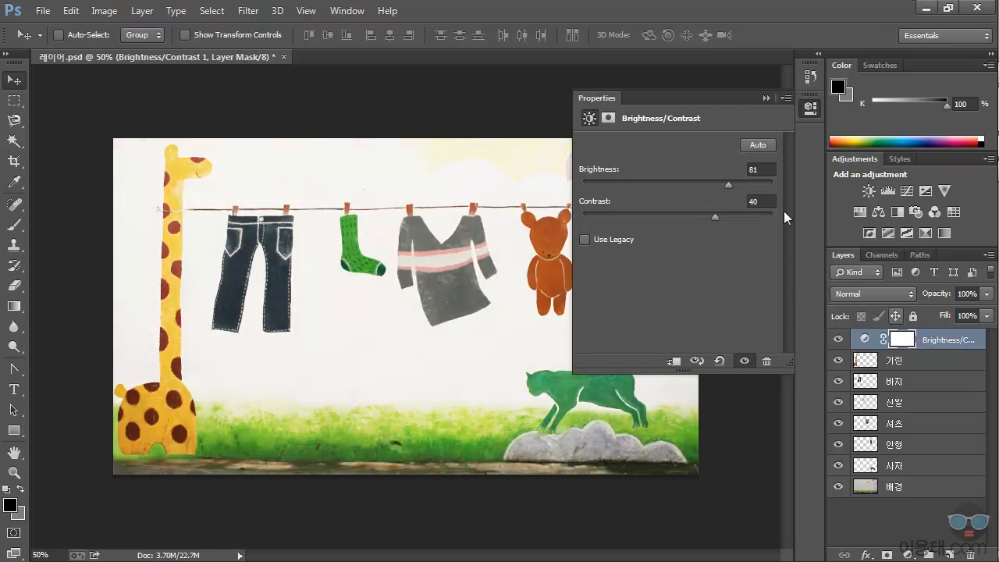
- Delete the Brightness/Contrast adjustment layer, and create and undo an empty group above the 기린 layer
left_click(943, 345)
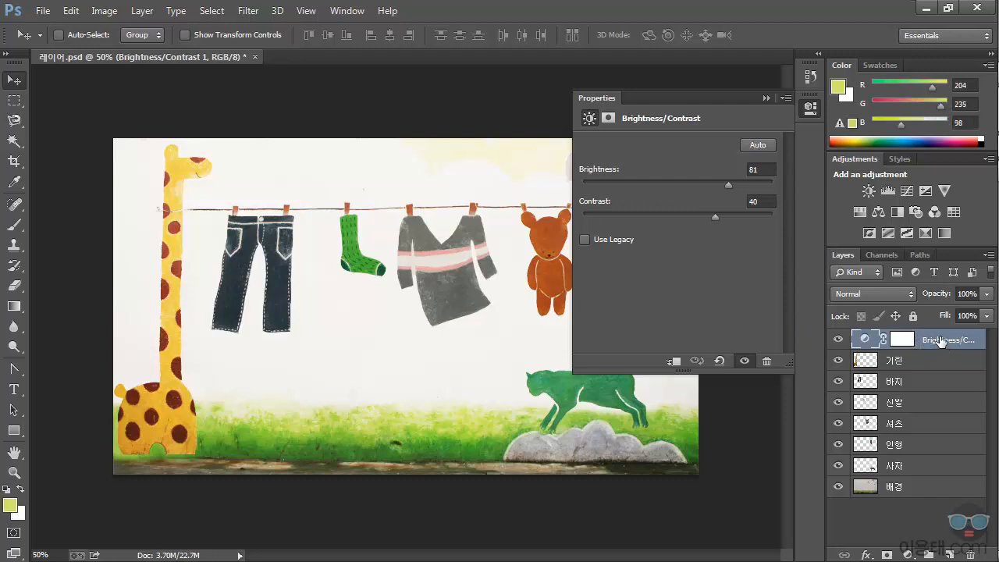
left_click(766, 99)
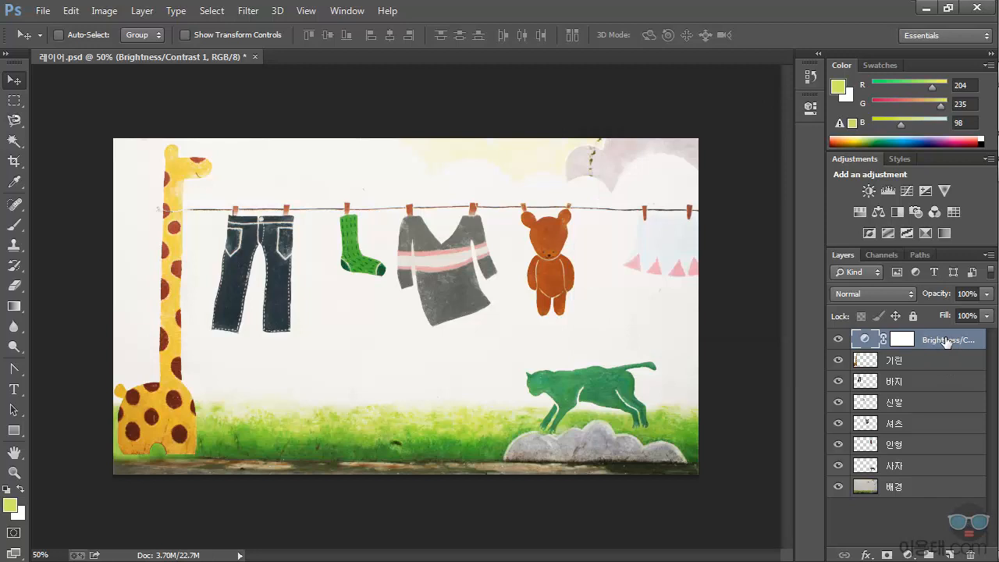
left_click_drag(947, 342, 971, 554)
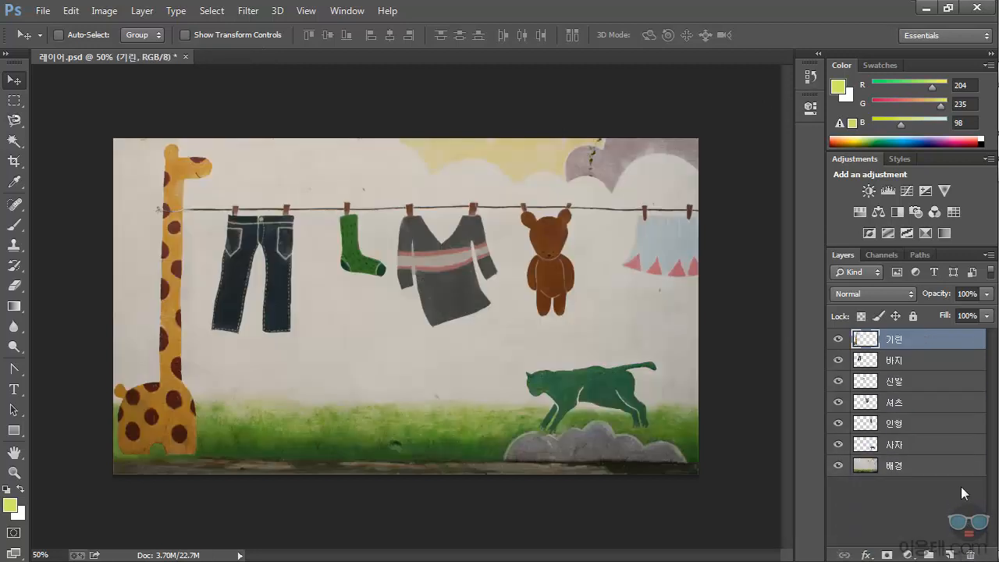
left_click(931, 554)
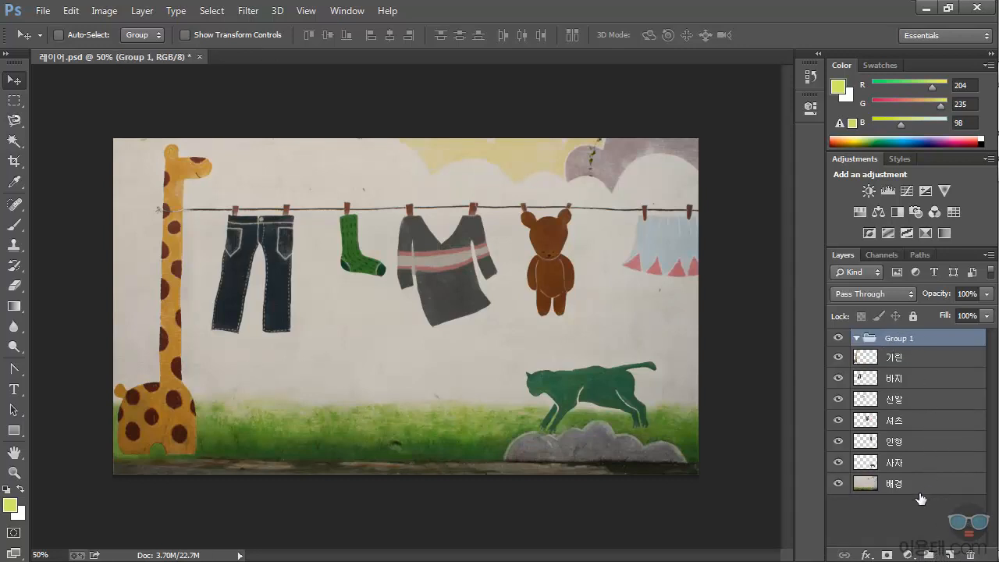
key("ctrl+z")
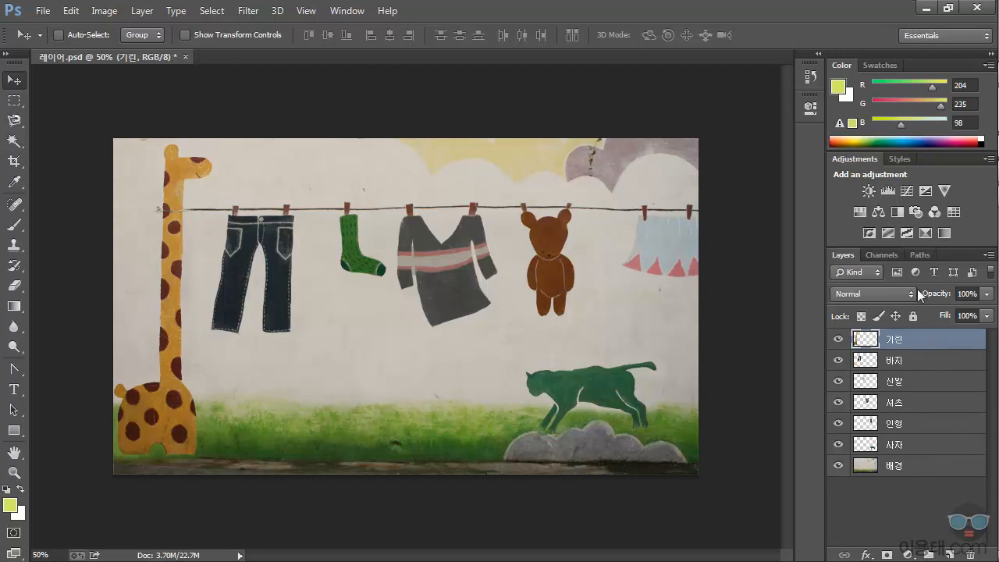
- Add a Levels adjustment layer above the 기린 layer and try its input and output levels, setting the midtones to 0.97
left_click(888, 190)
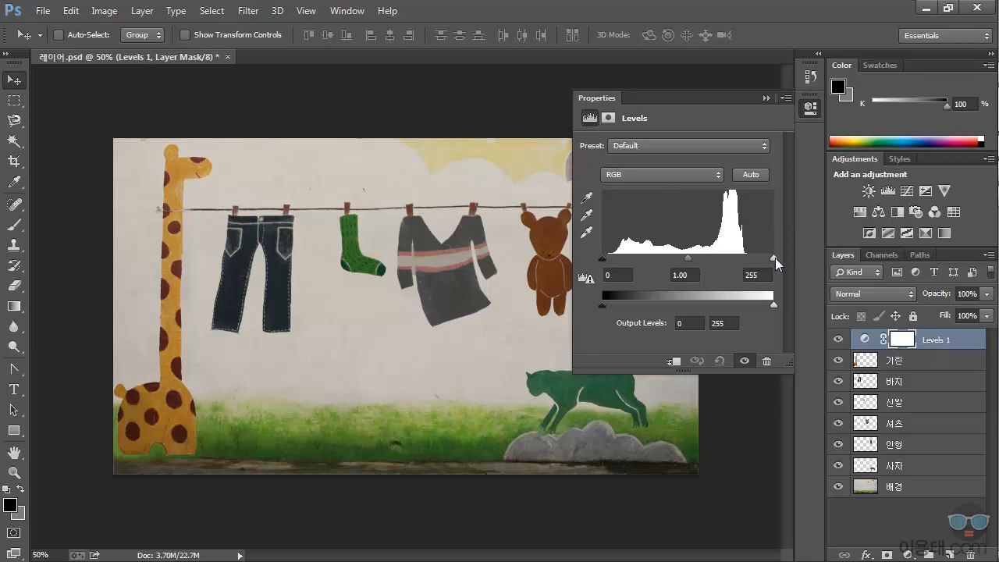
mouse_move(775, 258)
left_mouse_down()
mouse_move(724, 258)
mouse_move(776, 267)
left_mouse_up()
mouse_move(602, 258)
left_mouse_down()
mouse_move(652, 257)
mouse_move(585, 260)
left_mouse_up()
left_click_drag(774, 258, 787, 261)
mouse_move(687, 258)
left_mouse_down()
mouse_move(701, 258)
mouse_move(657, 259)
mouse_move(689, 259)
left_mouse_up()
mouse_move(773, 304)
left_mouse_down()
mouse_move(675, 306)
mouse_move(778, 306)
left_mouse_up()
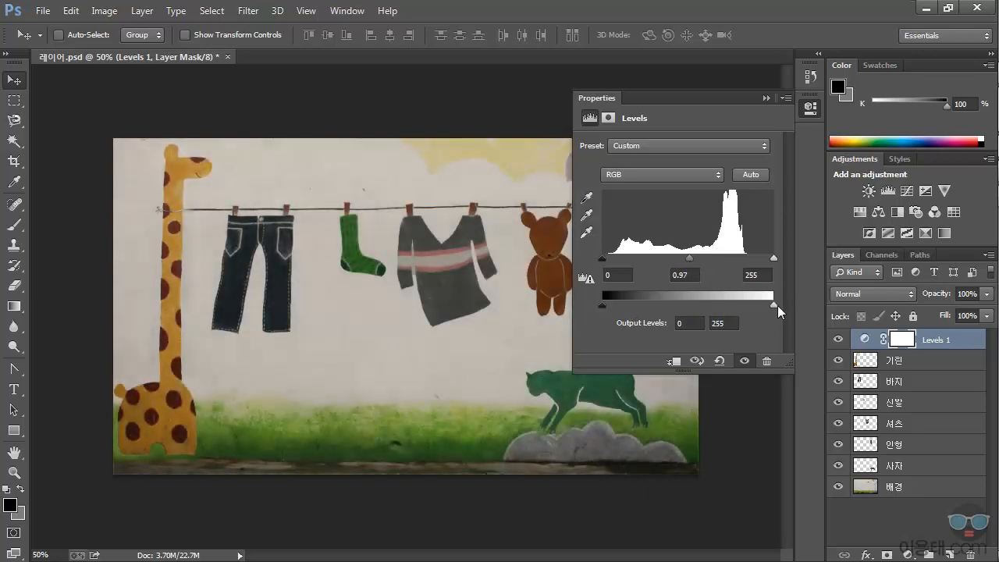
mouse_move(602, 305)
left_mouse_down()
mouse_move(658, 305)
mouse_move(584, 308)
left_mouse_up()
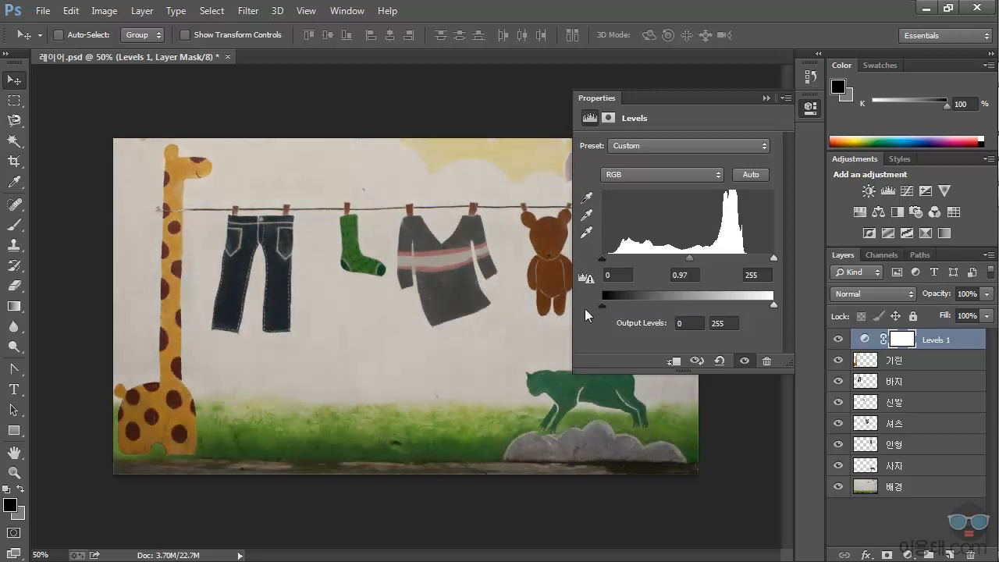
left_click_drag(774, 305, 812, 307)
- Close the Levels settings and delete the Levels adjustment layer
left_click(766, 98)
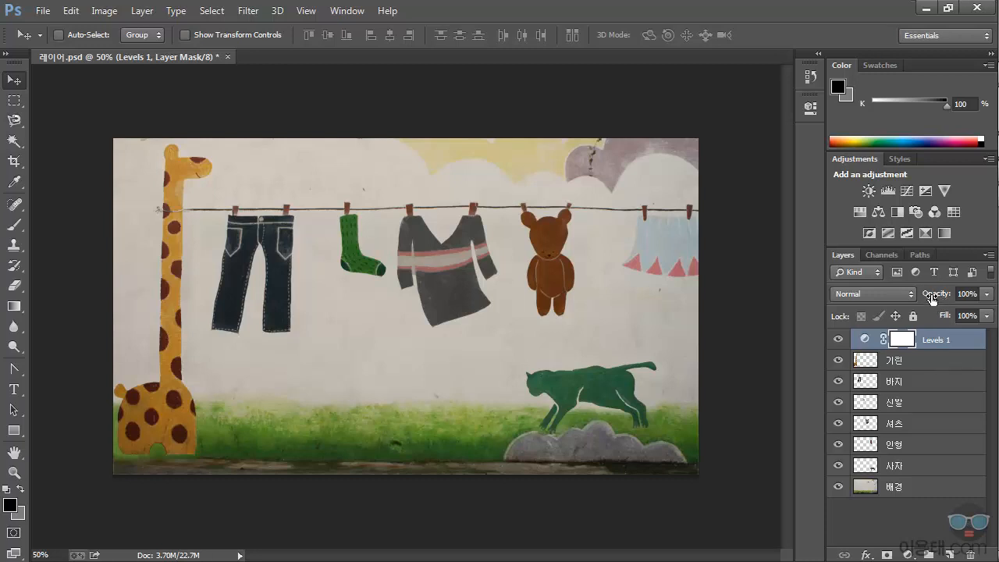
left_click(944, 346)
left_click_drag(943, 345, 971, 555)
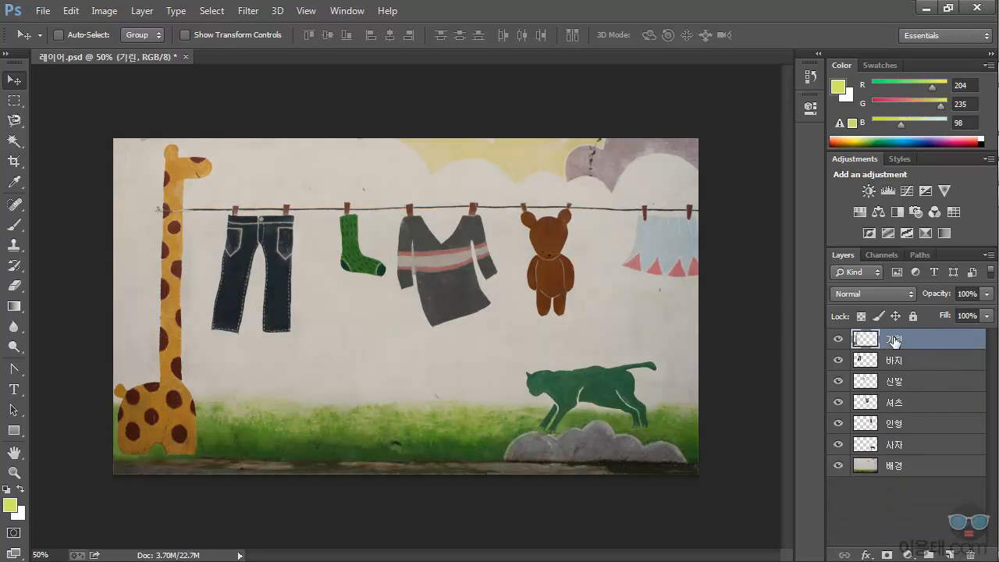
- Lower the 기린 layer's opacity to 25% and restore it to 100%
left_click_drag(986, 294, 927, 313)
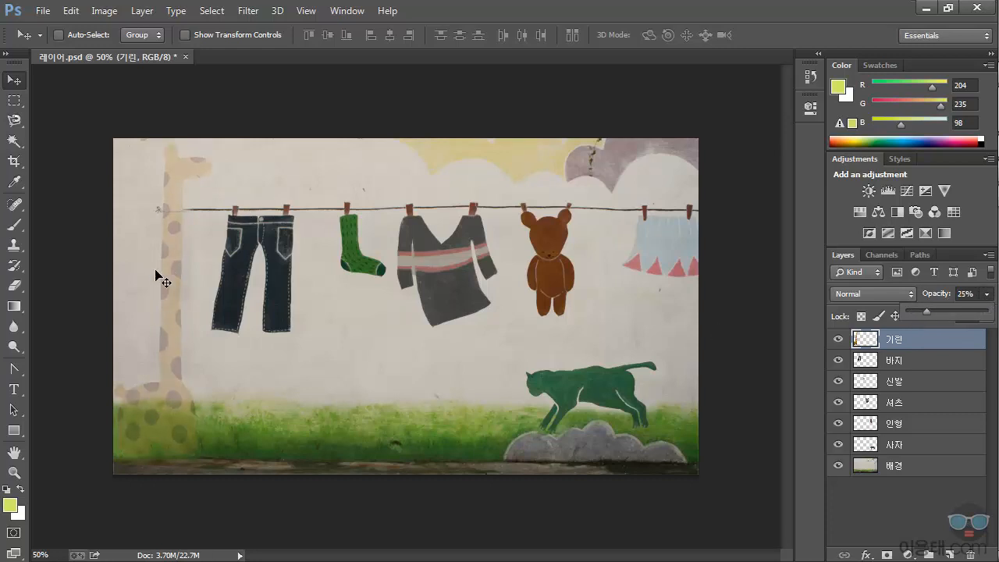
left_click_drag(934, 310, 997, 315)
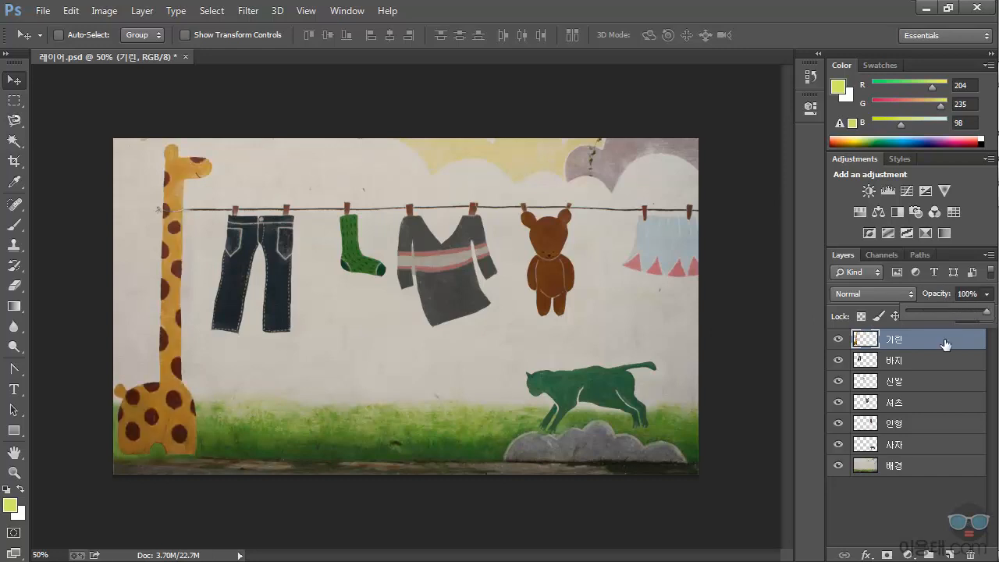
- Try a lower opacity on the 바지 layer and restore it to 100%, ending with the 신발 layer selected
left_click(937, 359)
left_click(988, 295)
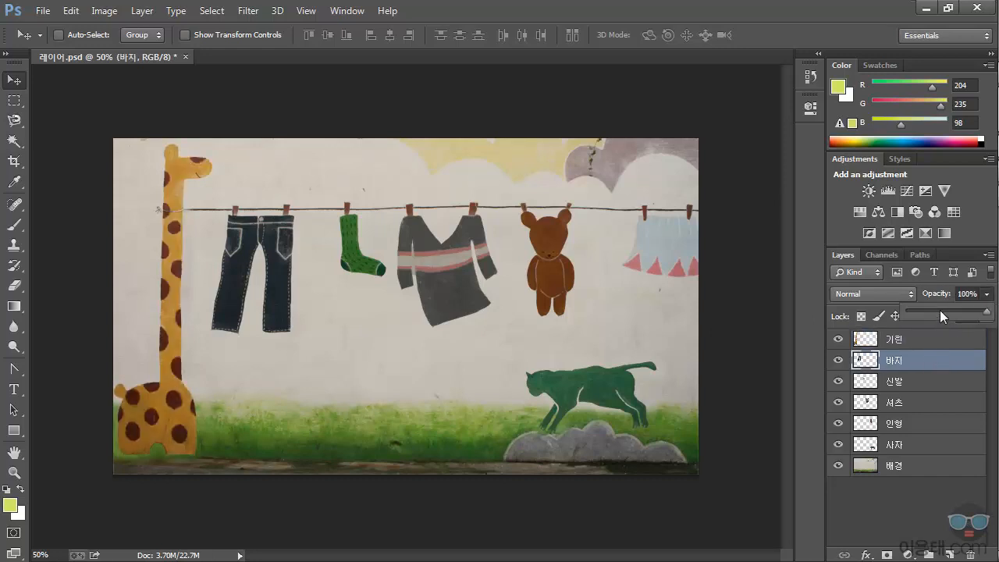
left_click_drag(940, 310, 988, 315)
left_click(933, 381)
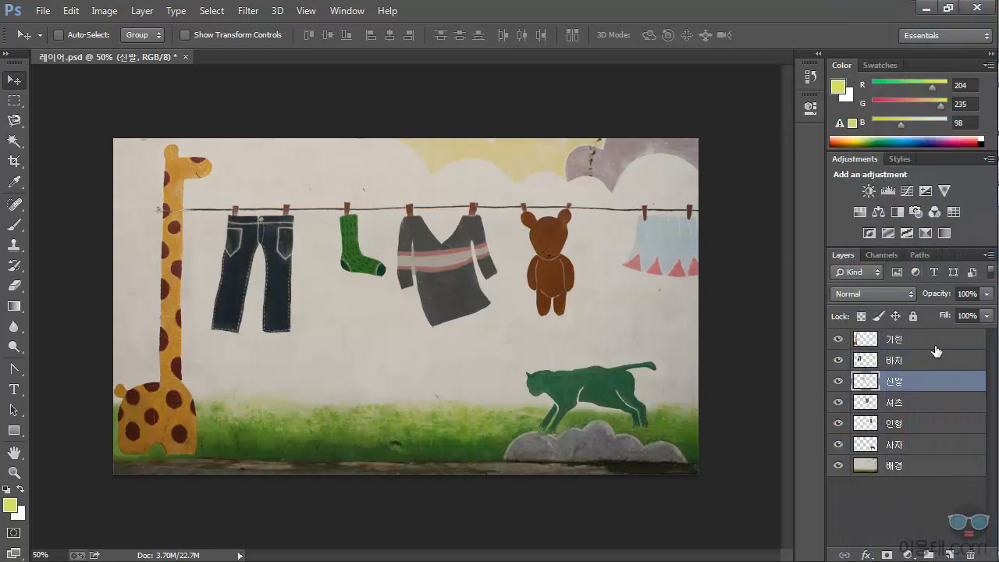
- Lock everything on the 기린 layer, try to move the giraffe, and unlock the layer
left_click(937, 348)
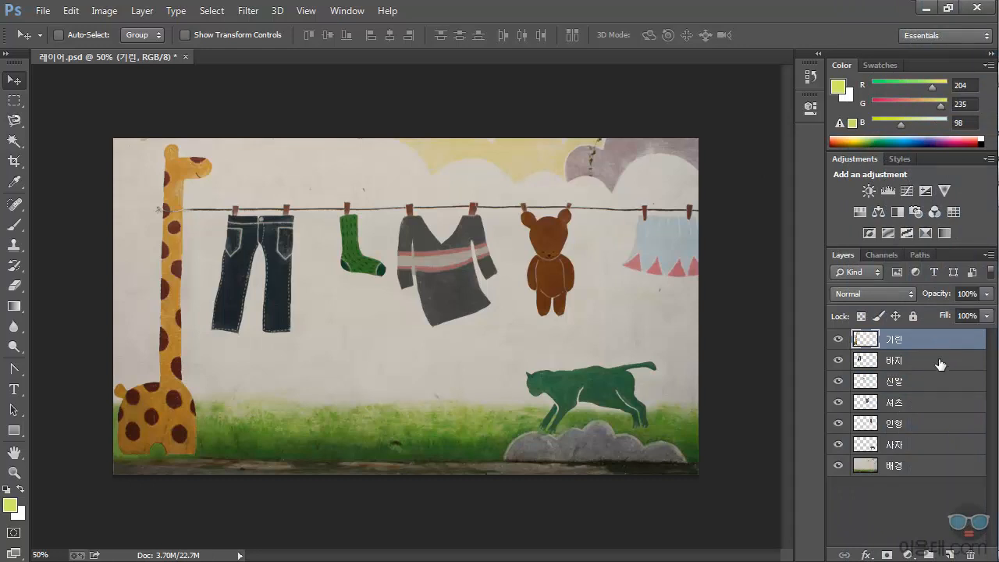
left_click(912, 317)
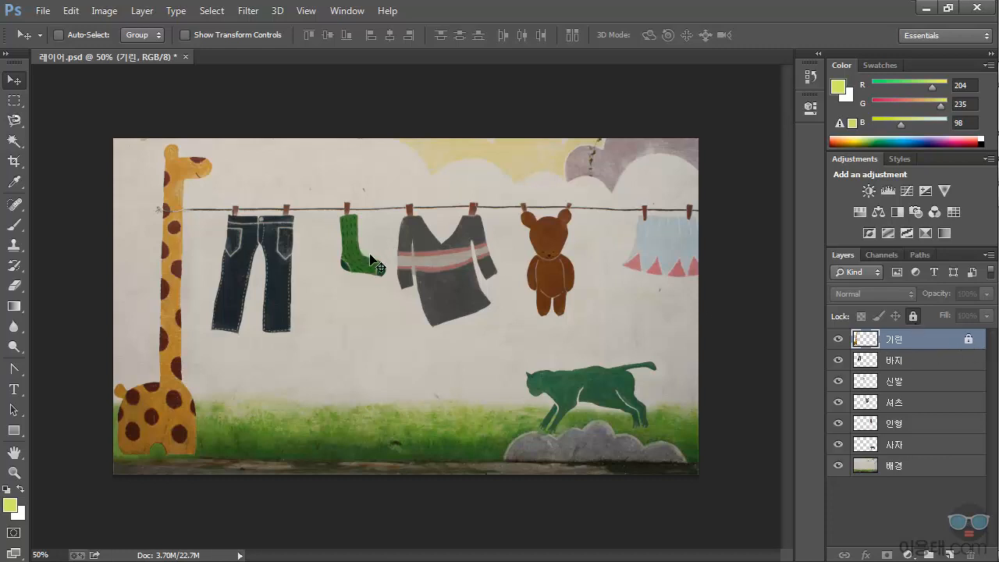
left_click_drag(169, 283, 351, 342)
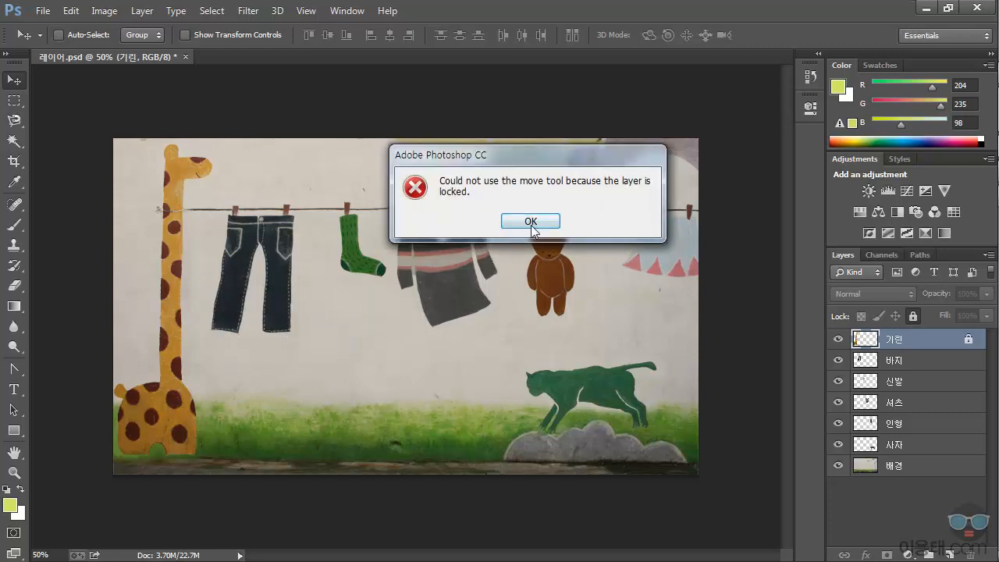
left_click(531, 222)
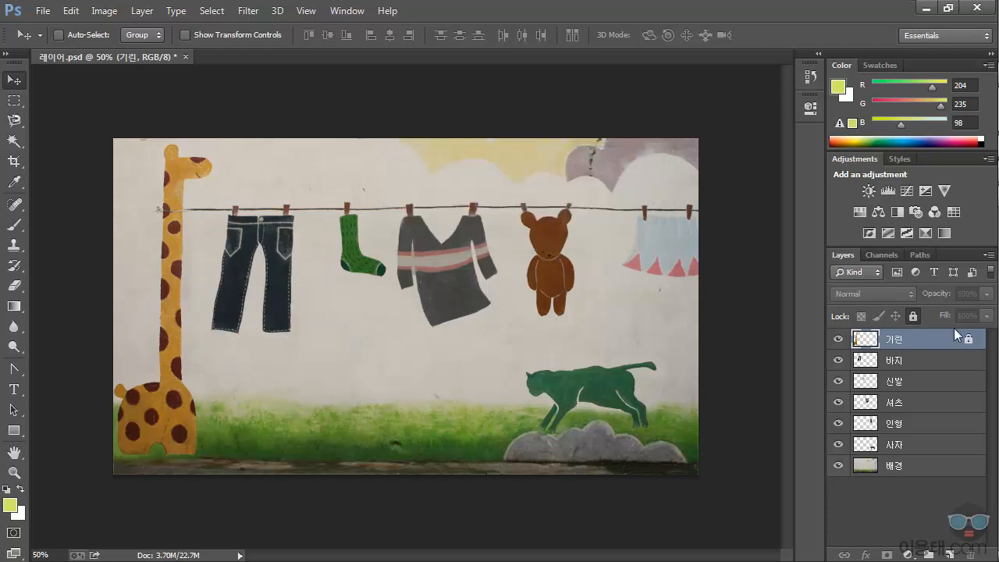
left_click(913, 315)
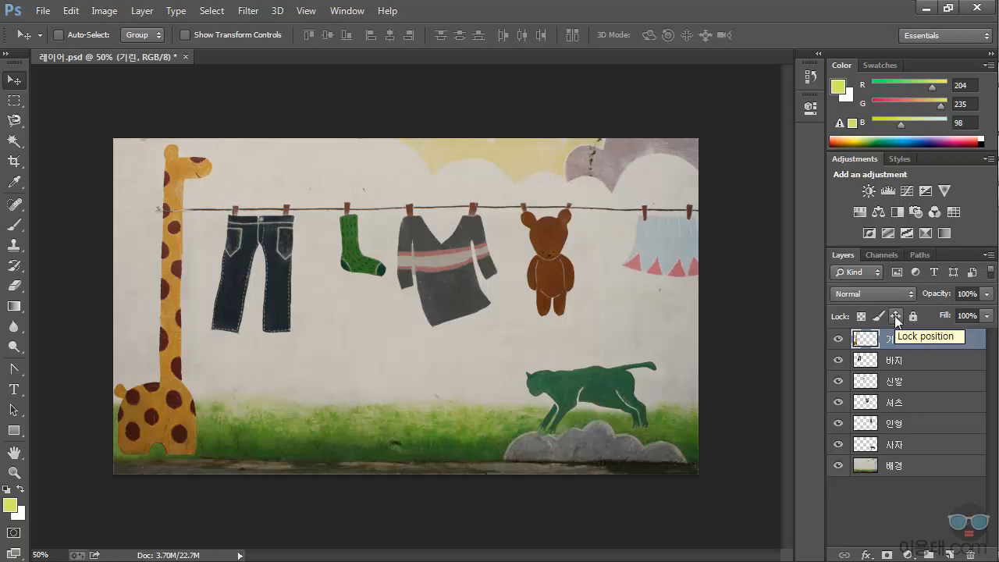
- Lock only the 기린 layer's position, try to move the giraffe, and release the position lock
left_click(895, 316)
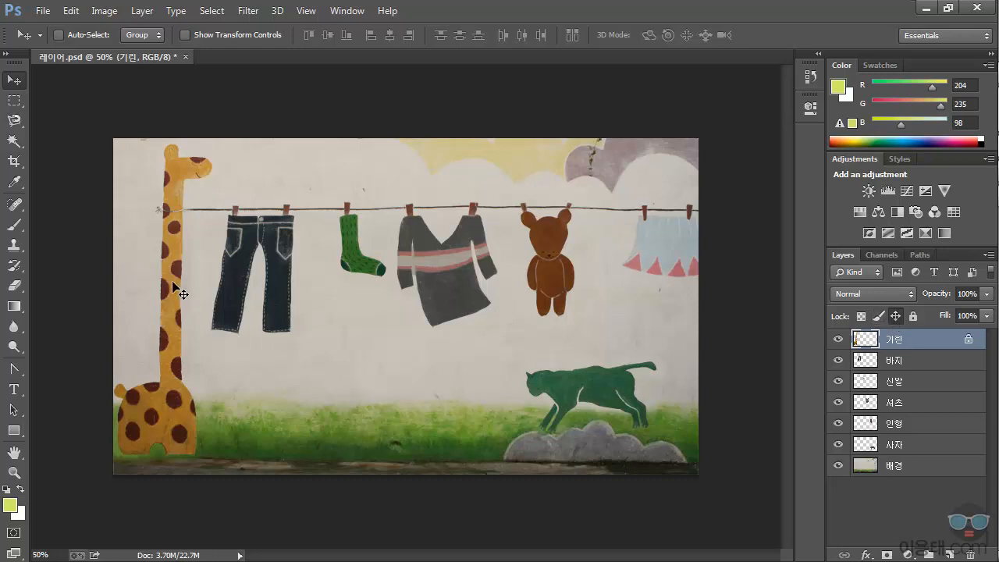
left_click_drag(172, 281, 260, 301)
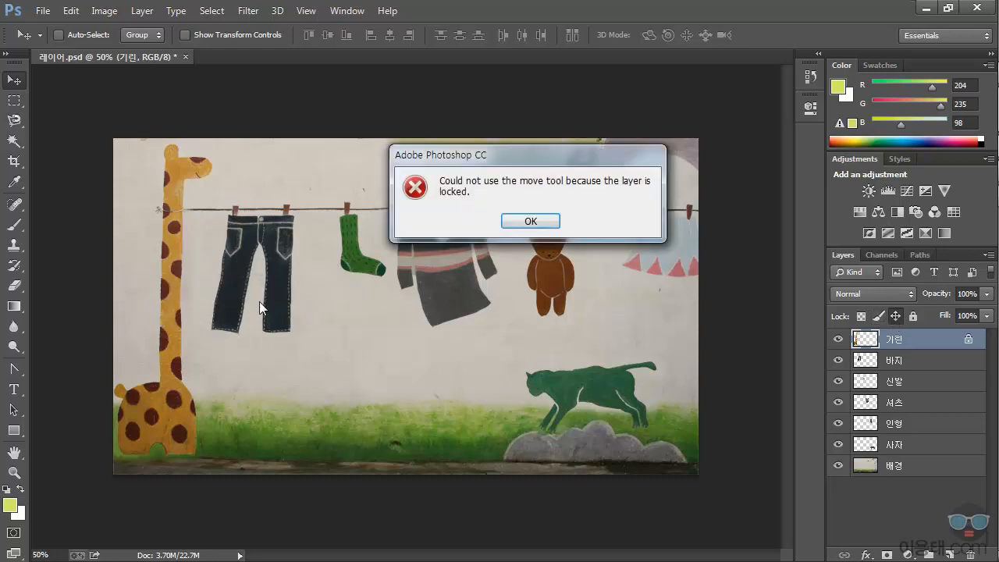
left_click(530, 221)
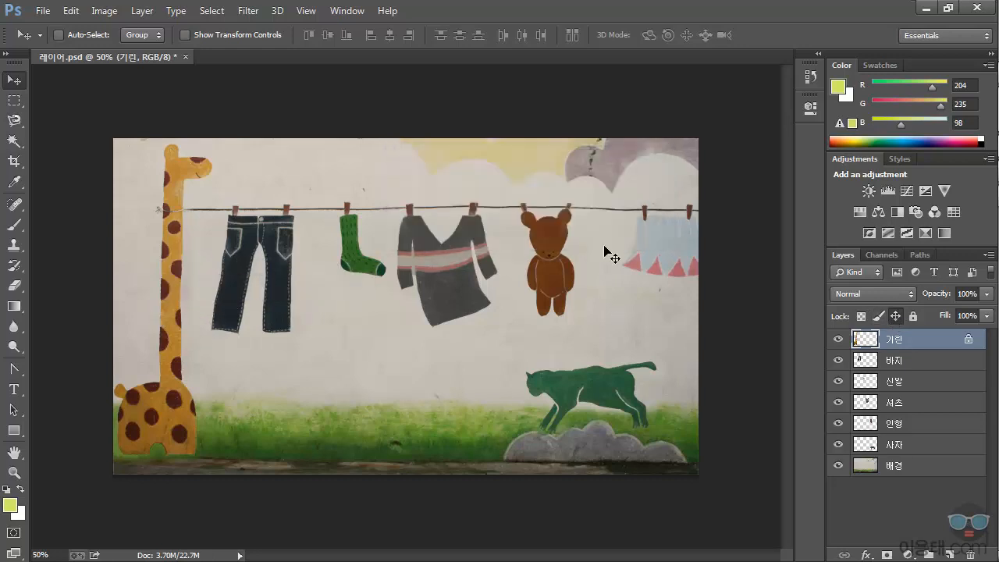
left_click(897, 316)
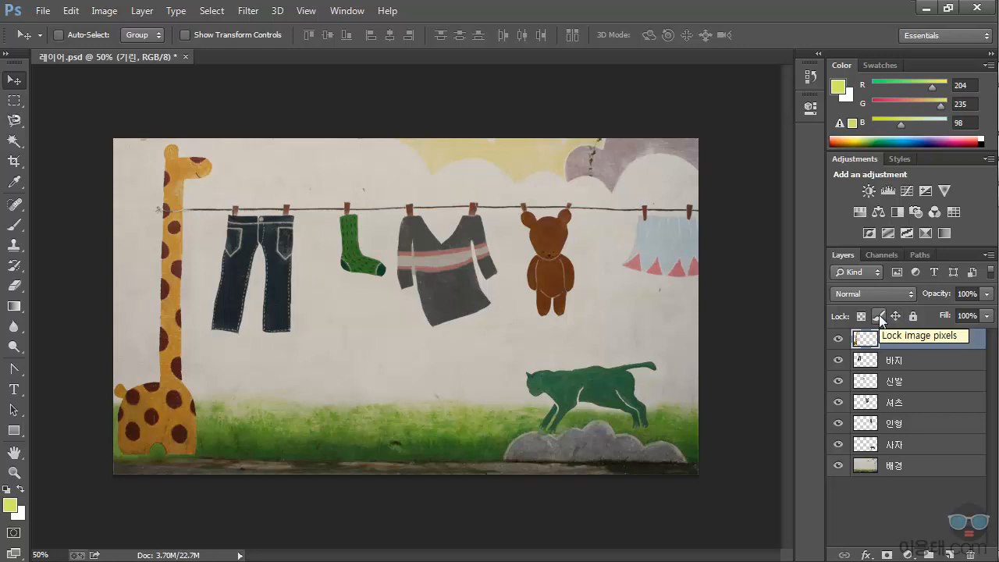
- Lock the 기린 layer's image pixels, move the giraffe slightly and undo the move, and release the pixel lock
left_click(878, 315)
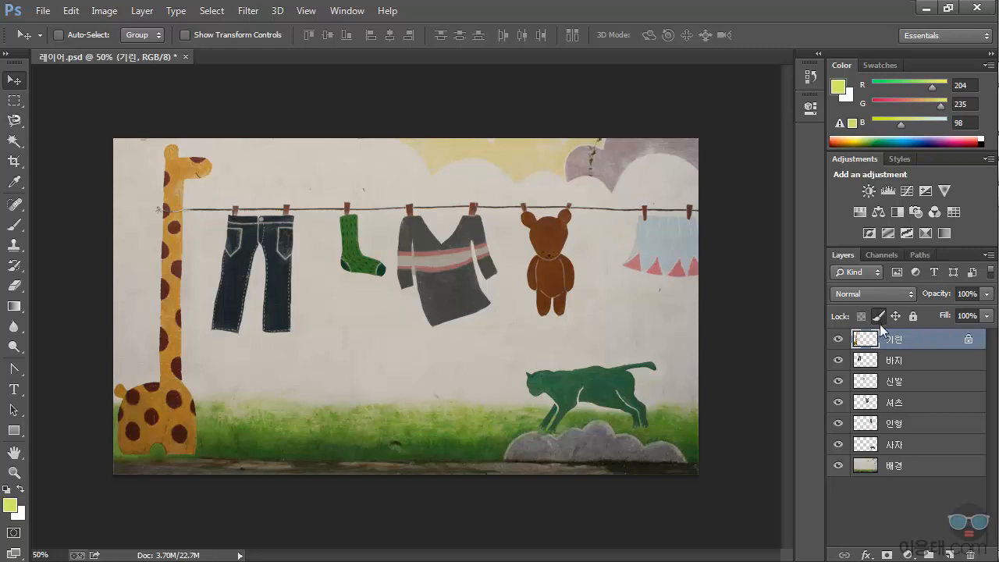
mouse_move(185, 288)
left_mouse_down()
mouse_move(281, 302)
mouse_move(245, 288)
mouse_move(193, 302)
left_mouse_up()
key("ctrl+z")
left_click(878, 313)
- Lock the 기린 layer's transparent pixels, paint over the whole giraffe with the Brush tool, and undo the painting
left_click(861, 315)
left_click(862, 317)
left_click(14, 226)
mouse_move(173, 234)
left_mouse_down()
mouse_move(188, 270)
mouse_move(139, 389)
mouse_move(168, 406)
mouse_move(148, 418)
mouse_move(186, 447)
left_mouse_up()
mouse_move(178, 234)
left_mouse_down()
mouse_move(171, 226)
mouse_move(194, 251)
mouse_move(175, 234)
left_mouse_up()
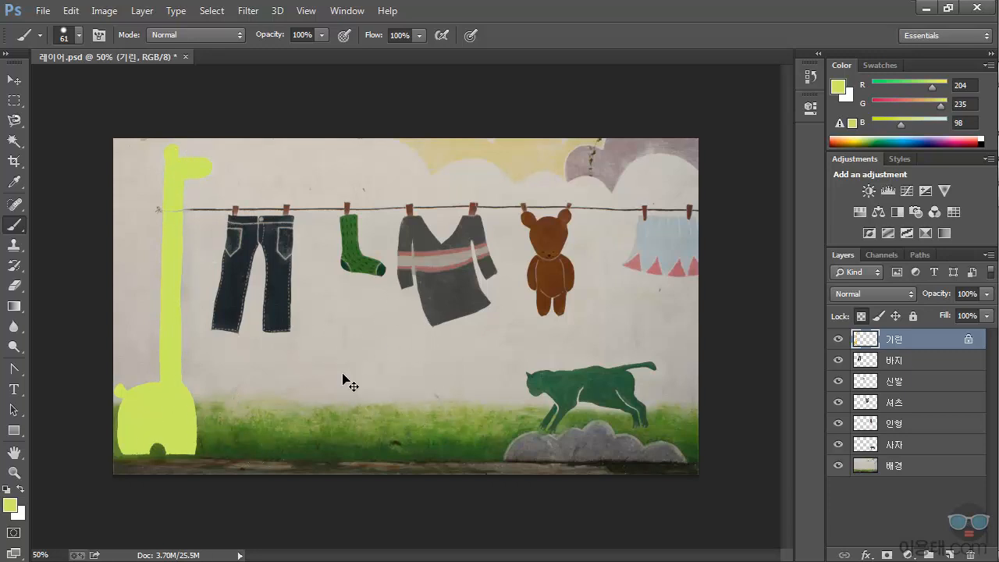
key("ctrl+z")
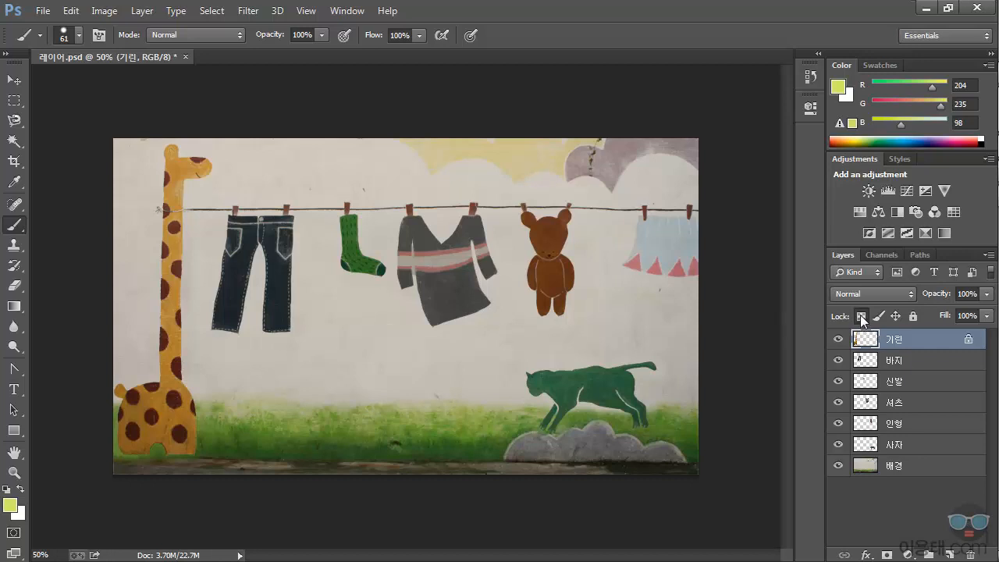
- Release the 기린 layer's transparency lock, brush freely across the giraffe's neck and the trousers, and undo the stroke
left_click(860, 316)
mouse_move(255, 294)
left_mouse_down()
mouse_move(149, 360)
mouse_move(126, 357)
mouse_move(254, 274)
mouse_move(263, 250)
mouse_move(128, 250)
left_mouse_up()
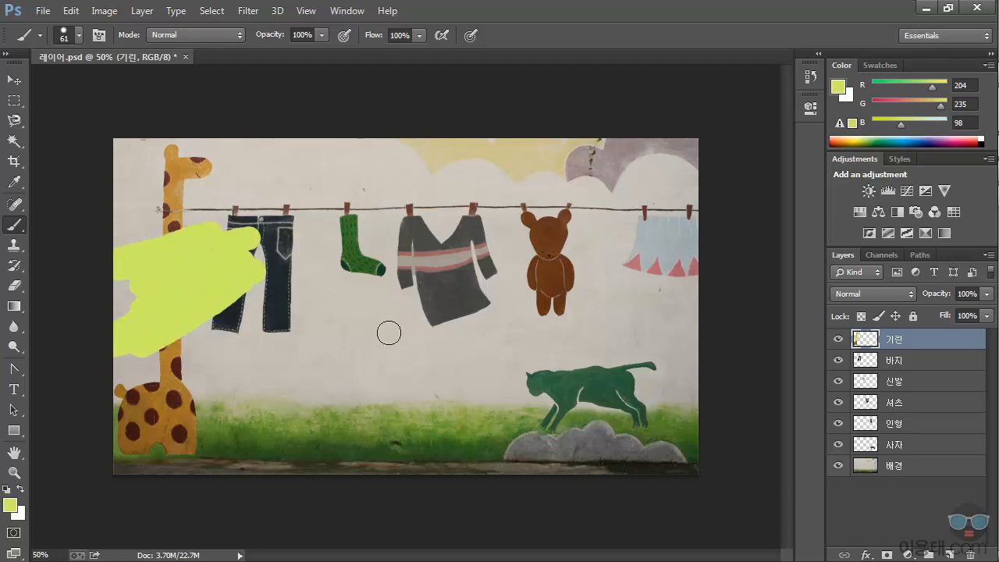
key("ctrl+z")
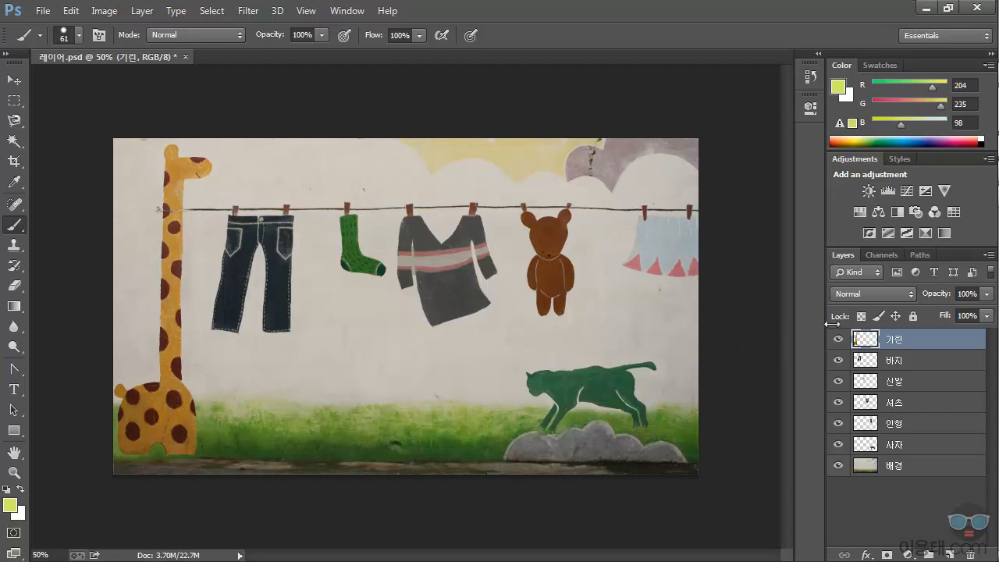
- Review the blend modes available for the 기린 layer without changing its mode
left_click(909, 293)
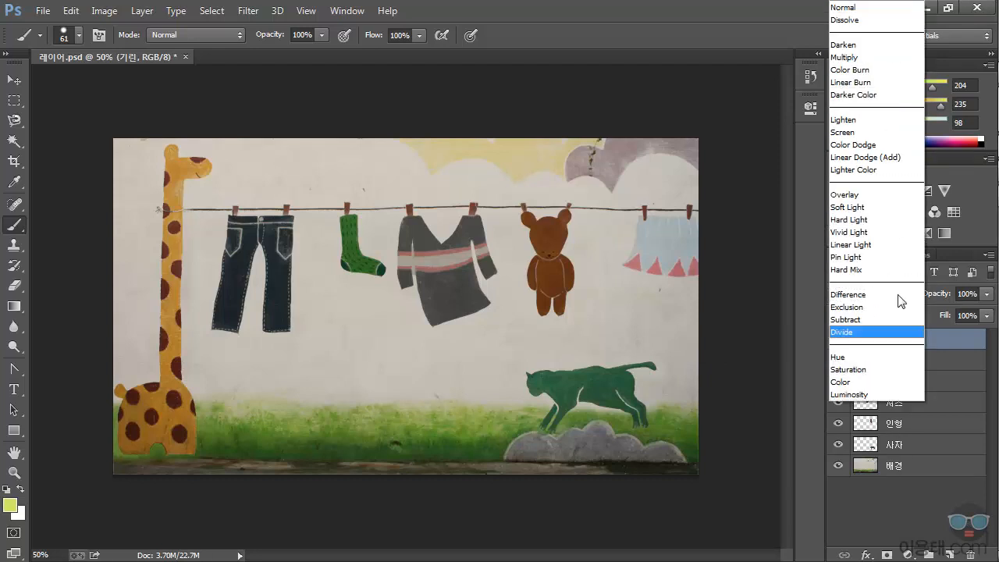
left_click(915, 508)
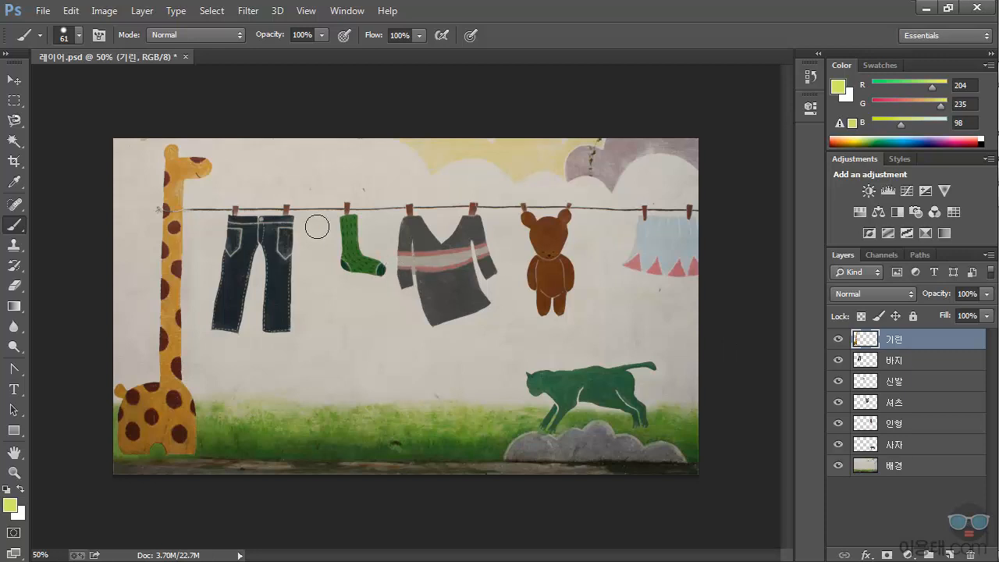
- Review the Save As options and available file formats for 레이어.psd, leaving the dialog without saving
left_click(41, 10)
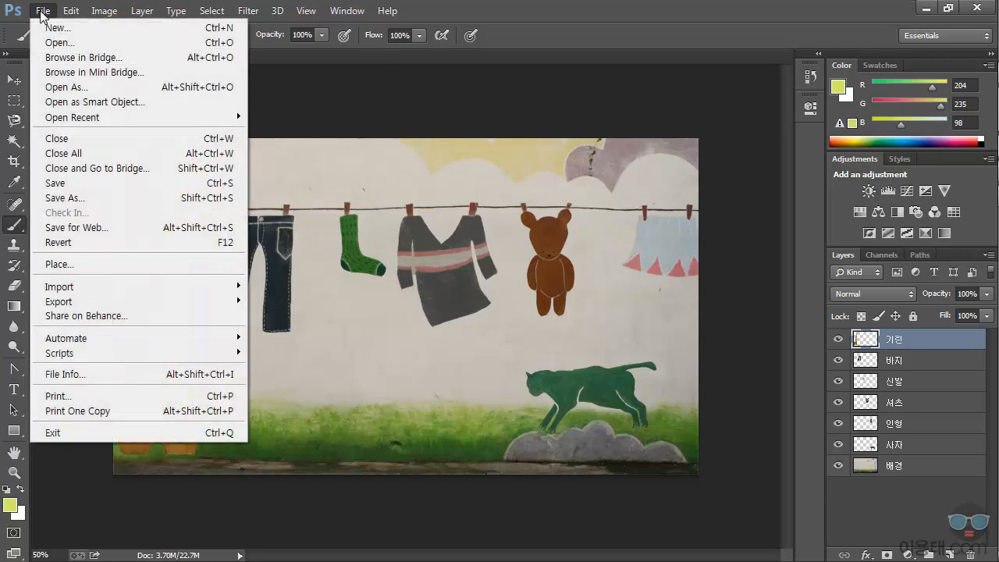
left_click(95, 202)
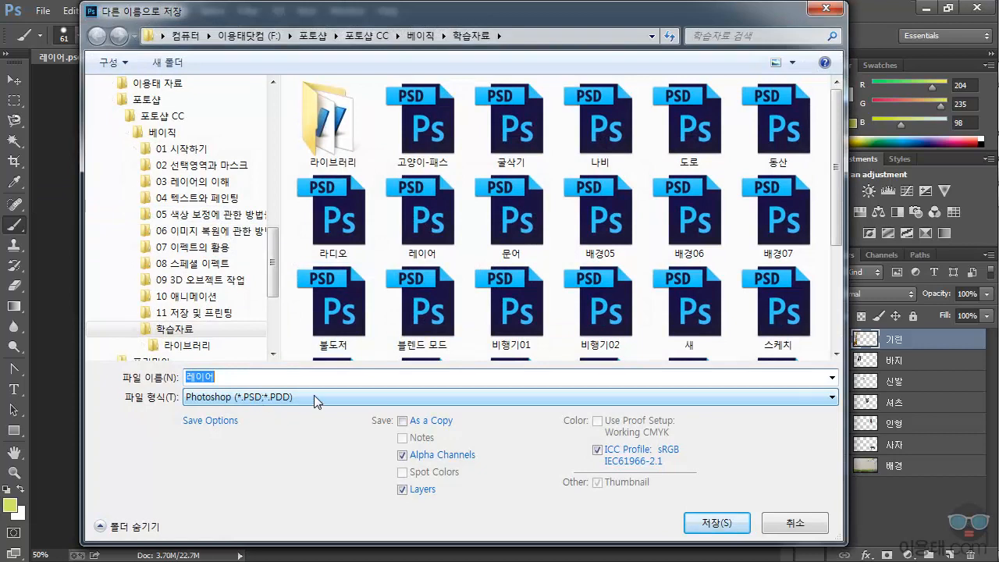
left_click(795, 525)
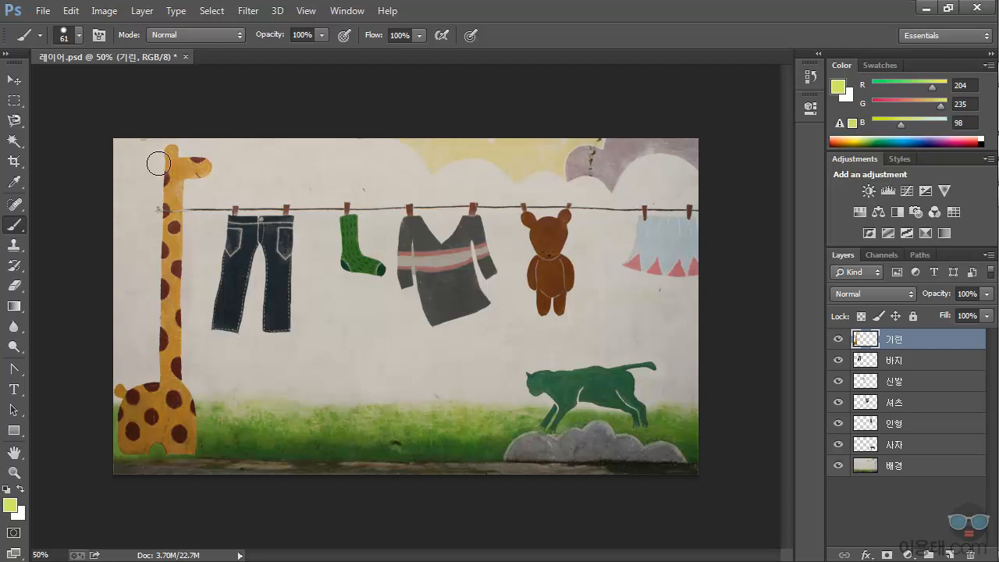
left_click(43, 11)
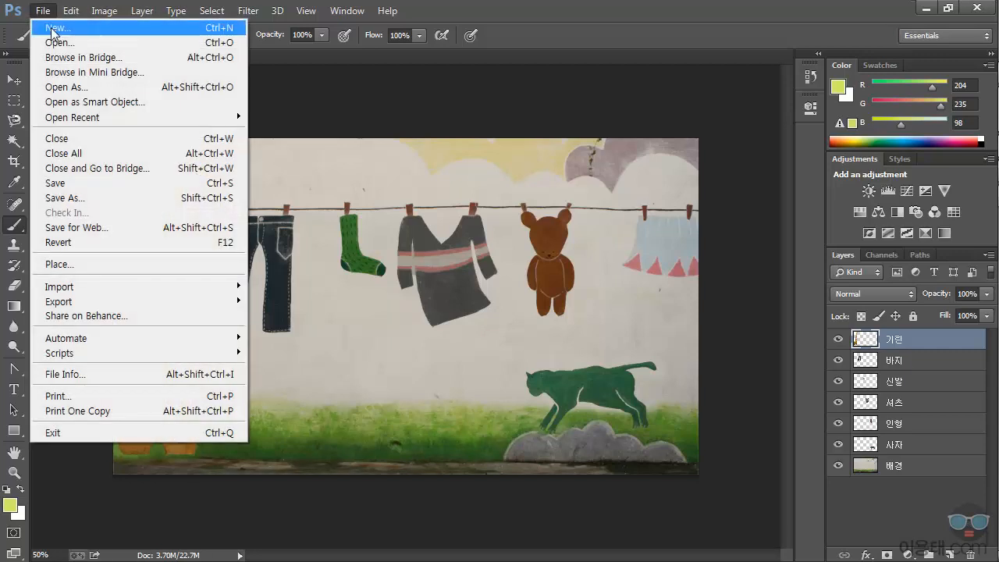
left_click(87, 197)
left_click(316, 398)
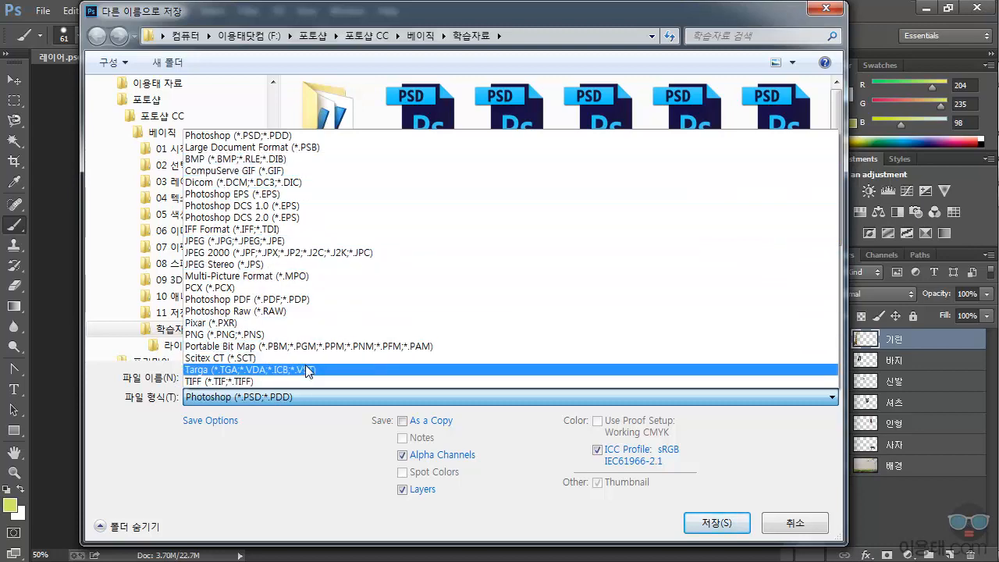
left_click(278, 485)
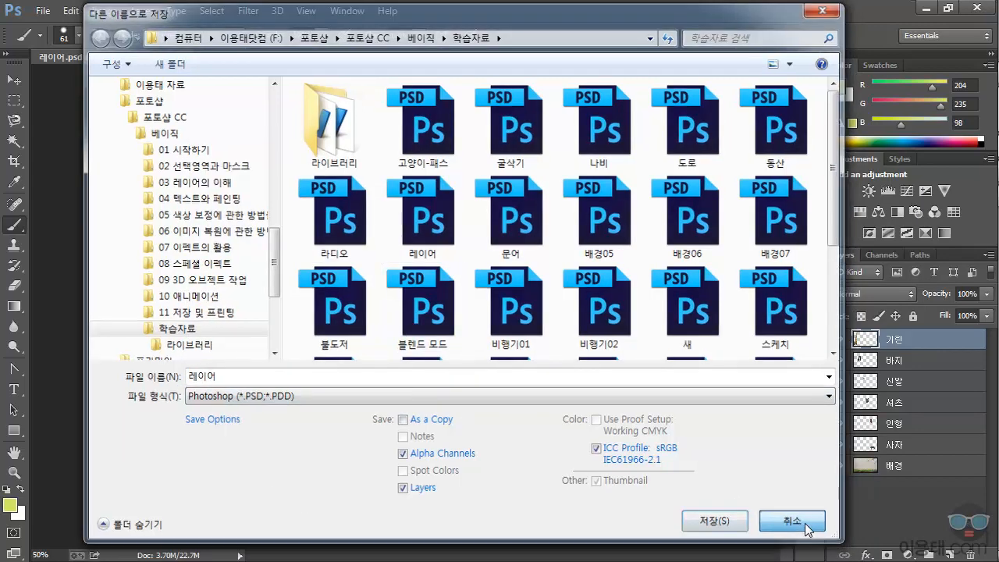
left_click(801, 527)
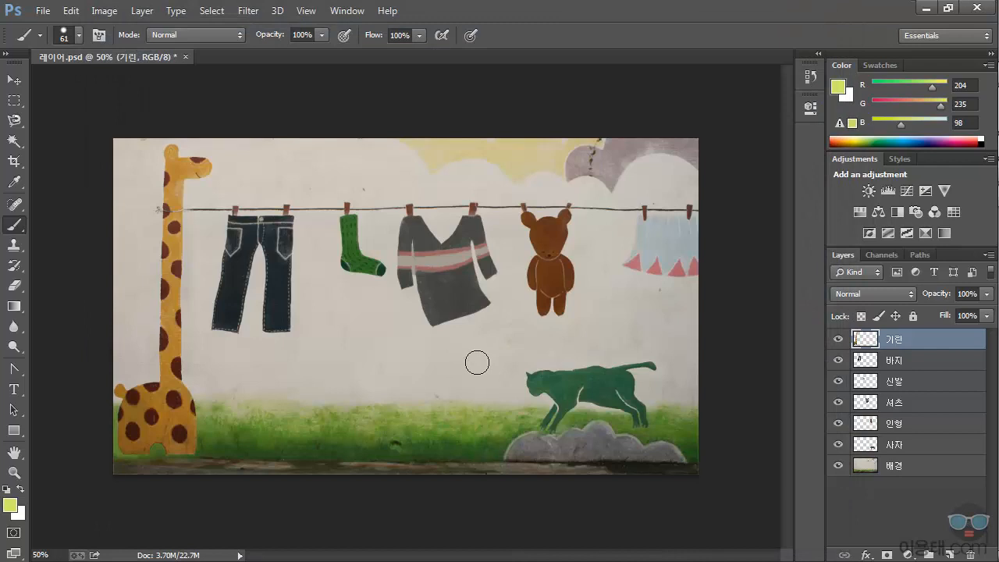